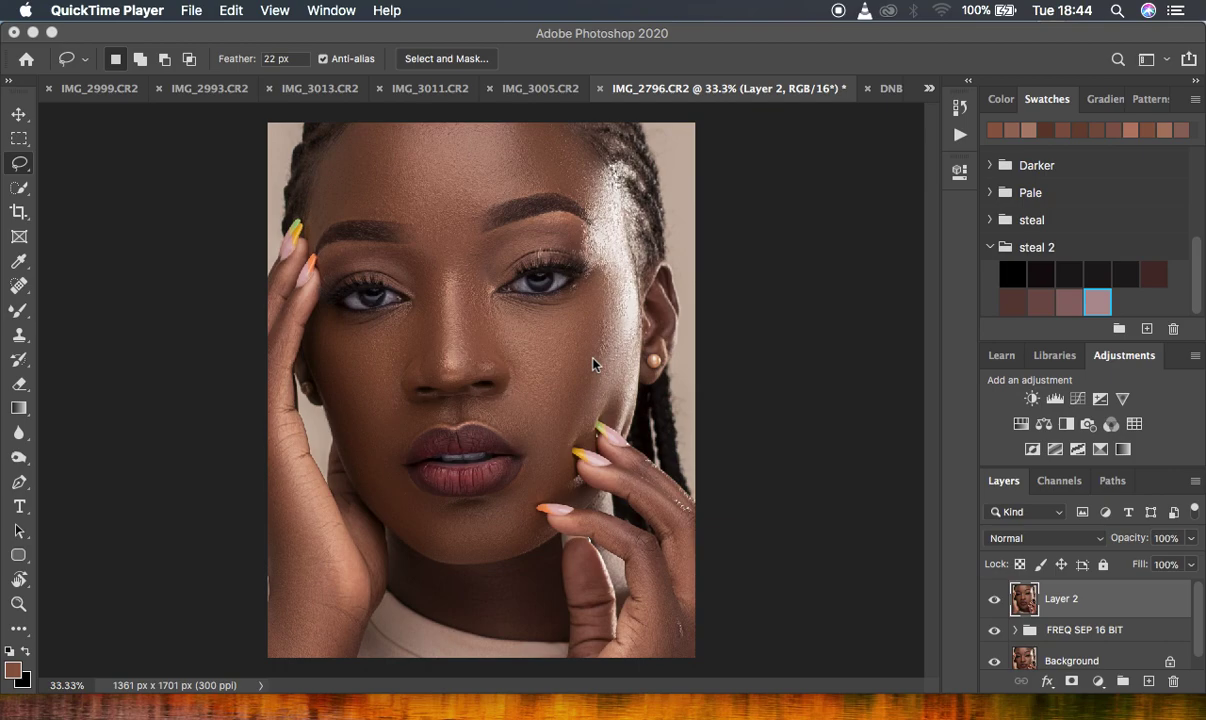
# Step: Compare the IMG_2796.CR2 portrait with the DNBREAL.jpg reference image
pyautogui.click(890, 88)
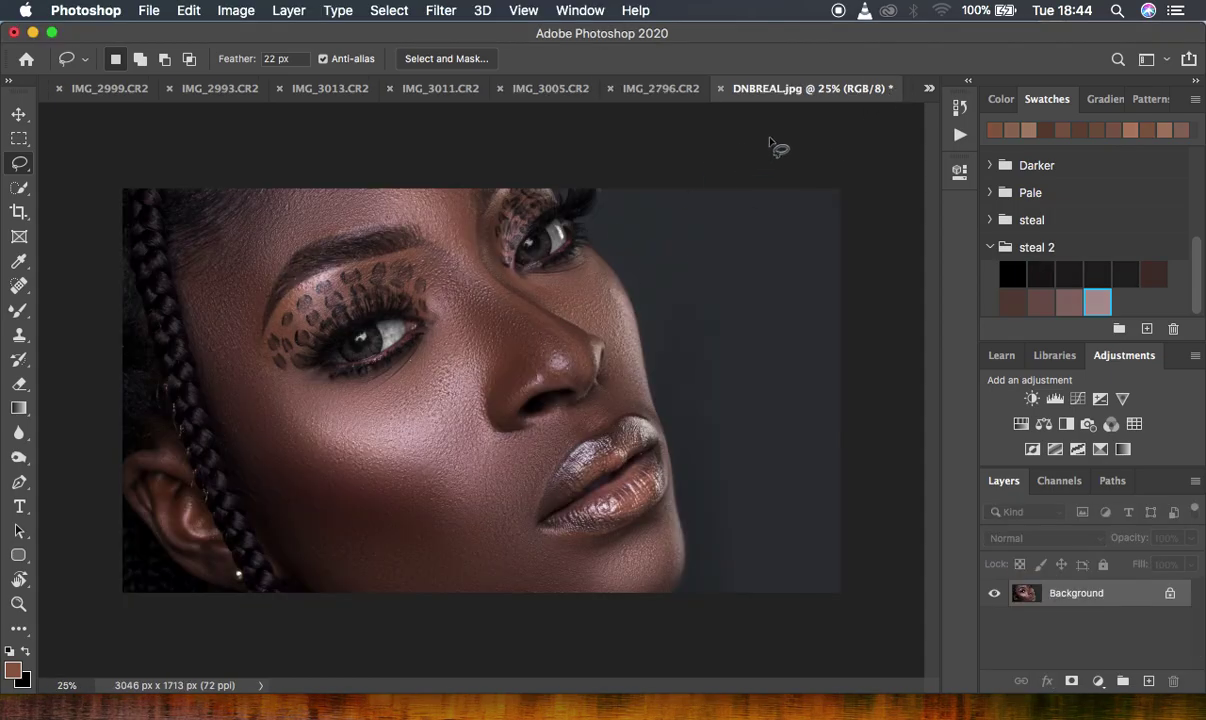
pyautogui.click(660, 89)
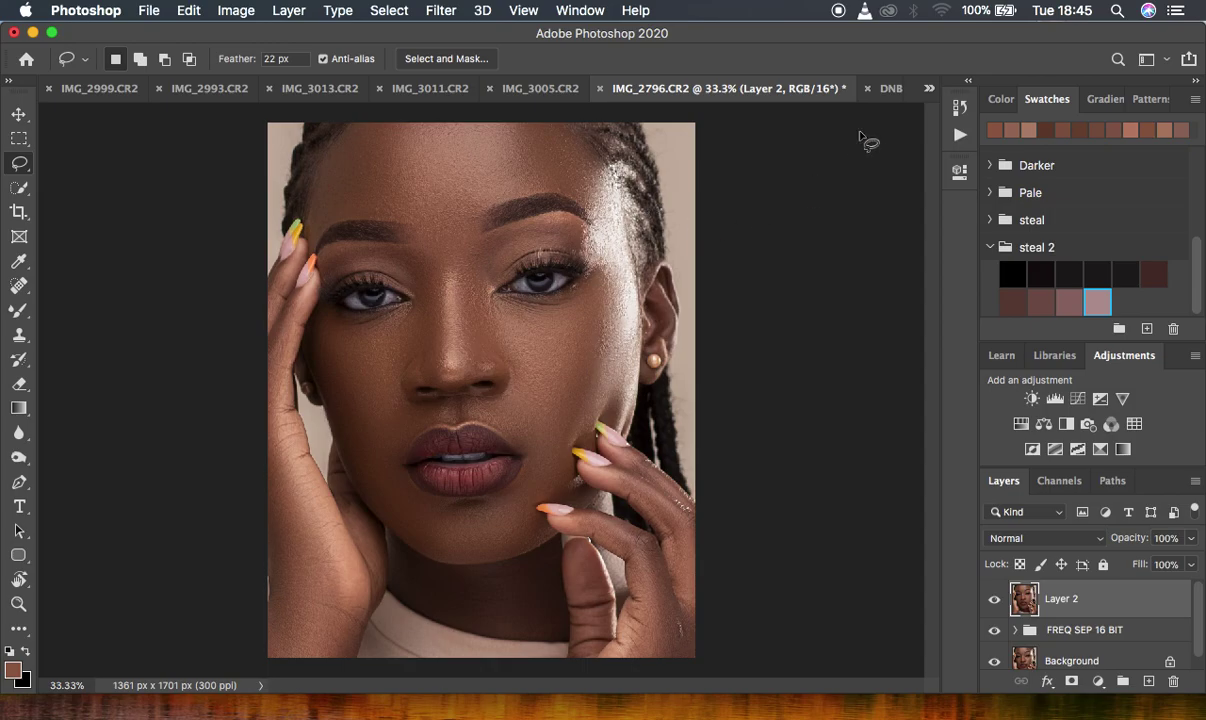
pyautogui.click(887, 90)
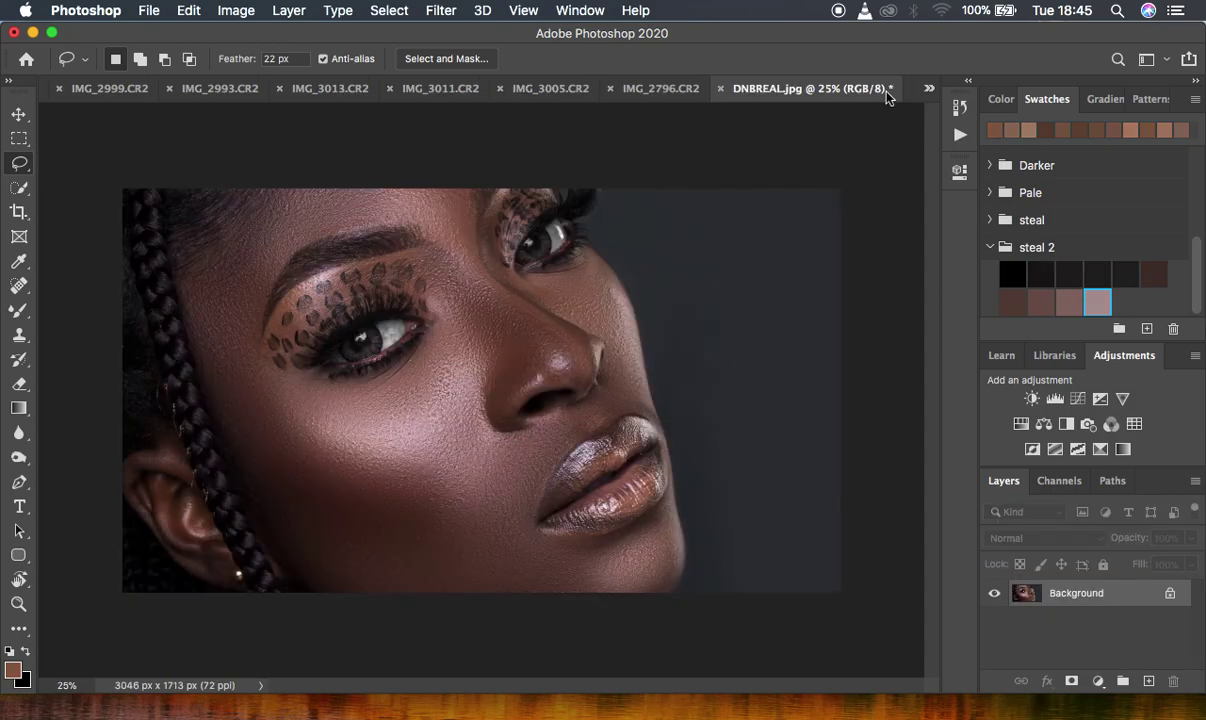
pyautogui.click(661, 92)
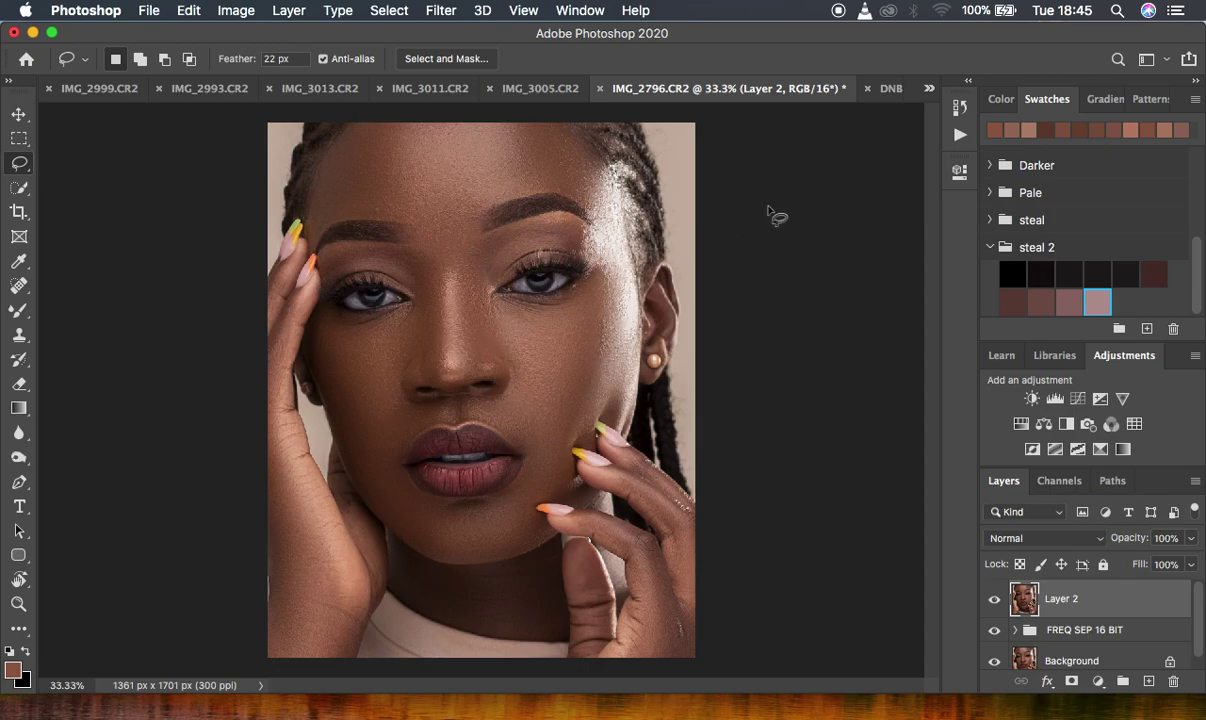
# Step: Copy a rectangular area covering most of the face in DNBREAL.jpg
pyautogui.click(890, 92)
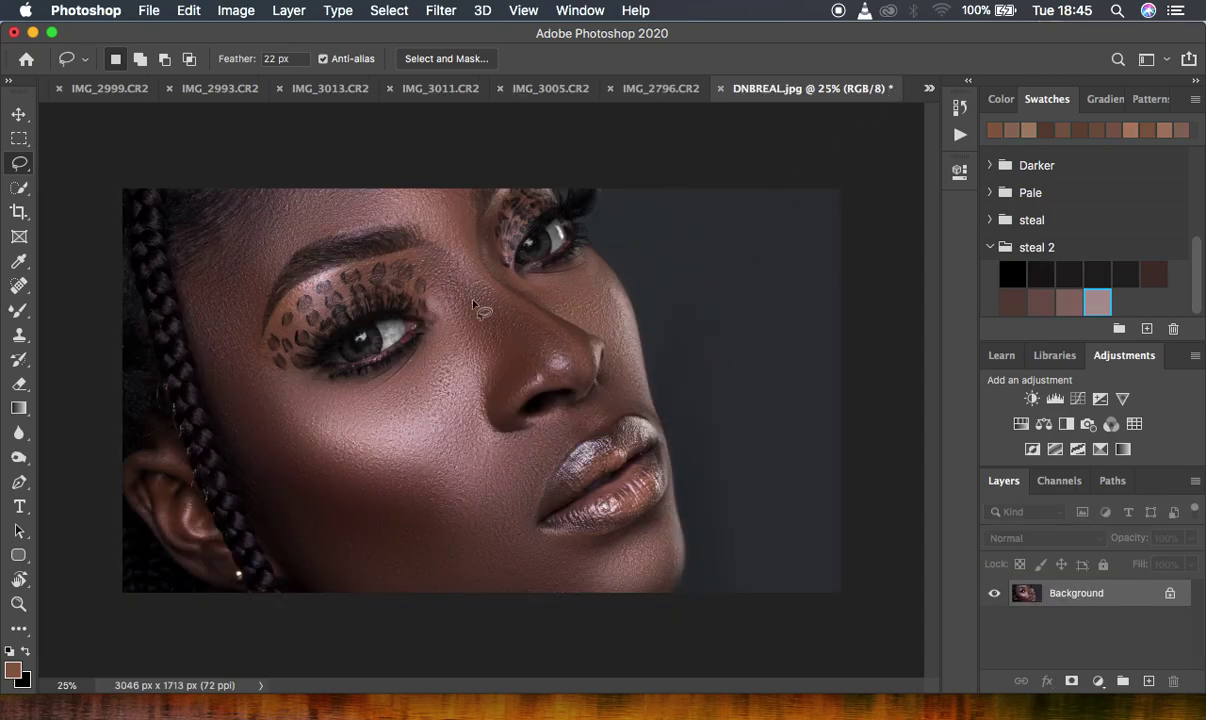
pyautogui.click(19, 141)
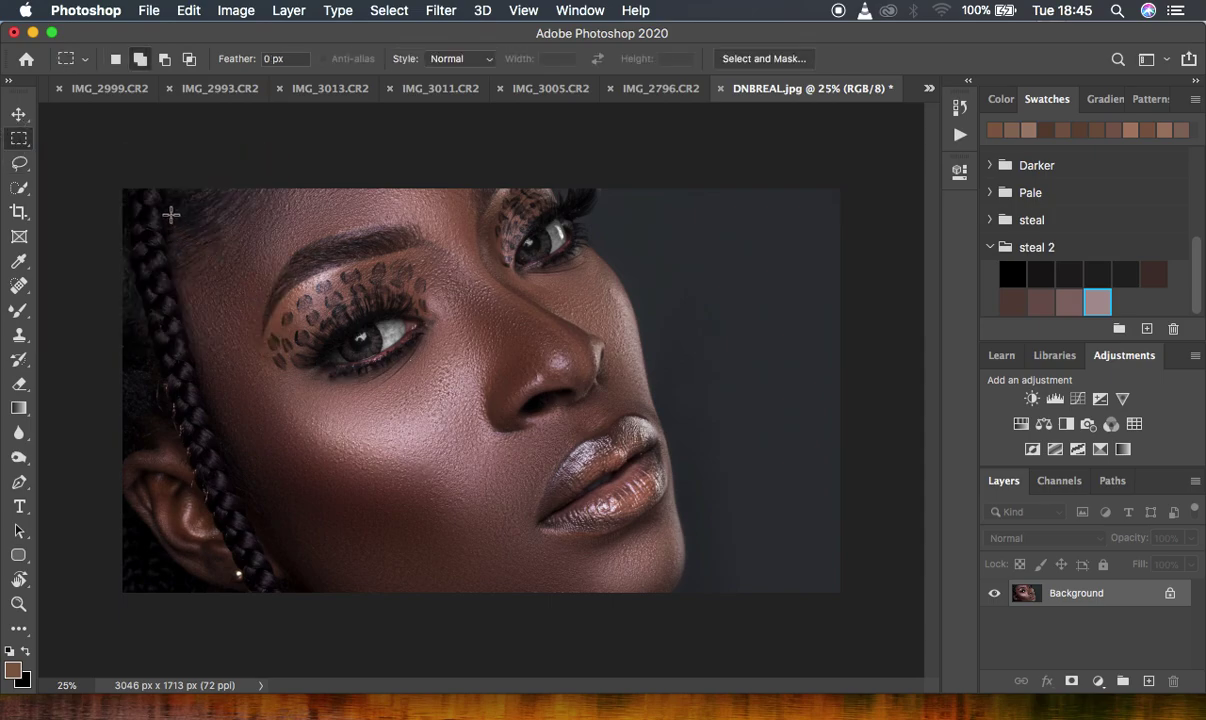
pyautogui.moveTo(171, 214); pyautogui.dragTo(669, 622)
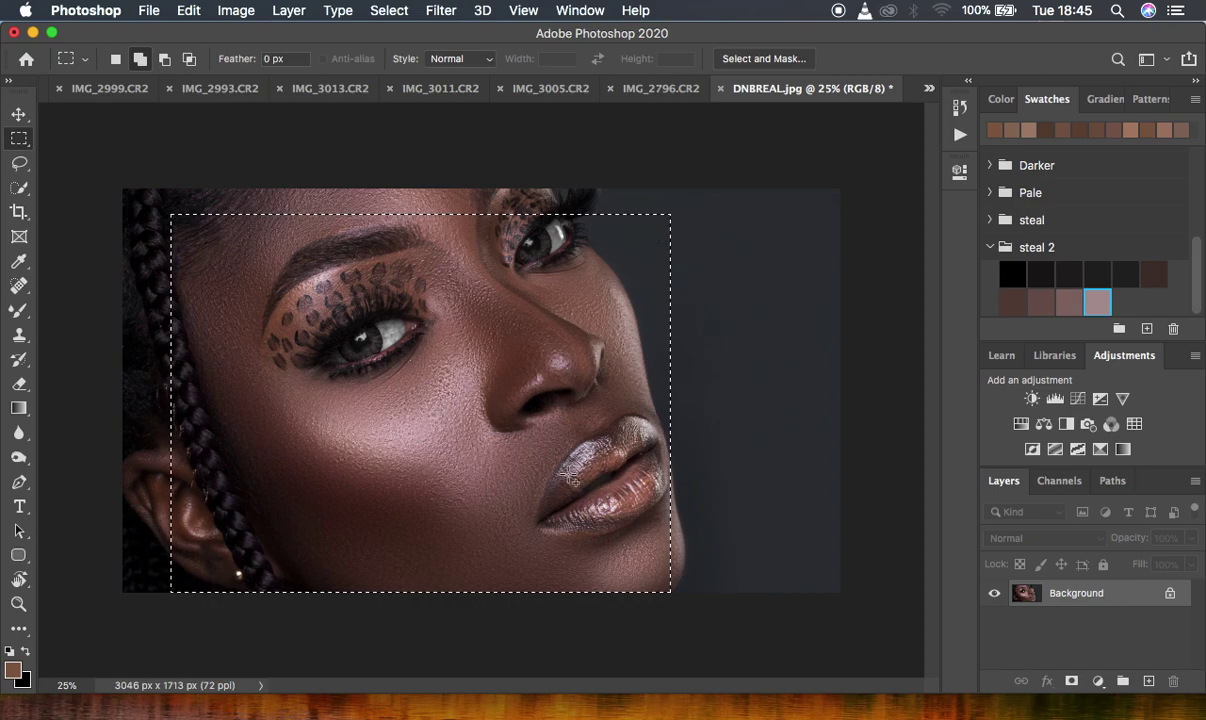
pyautogui.press('super+c')
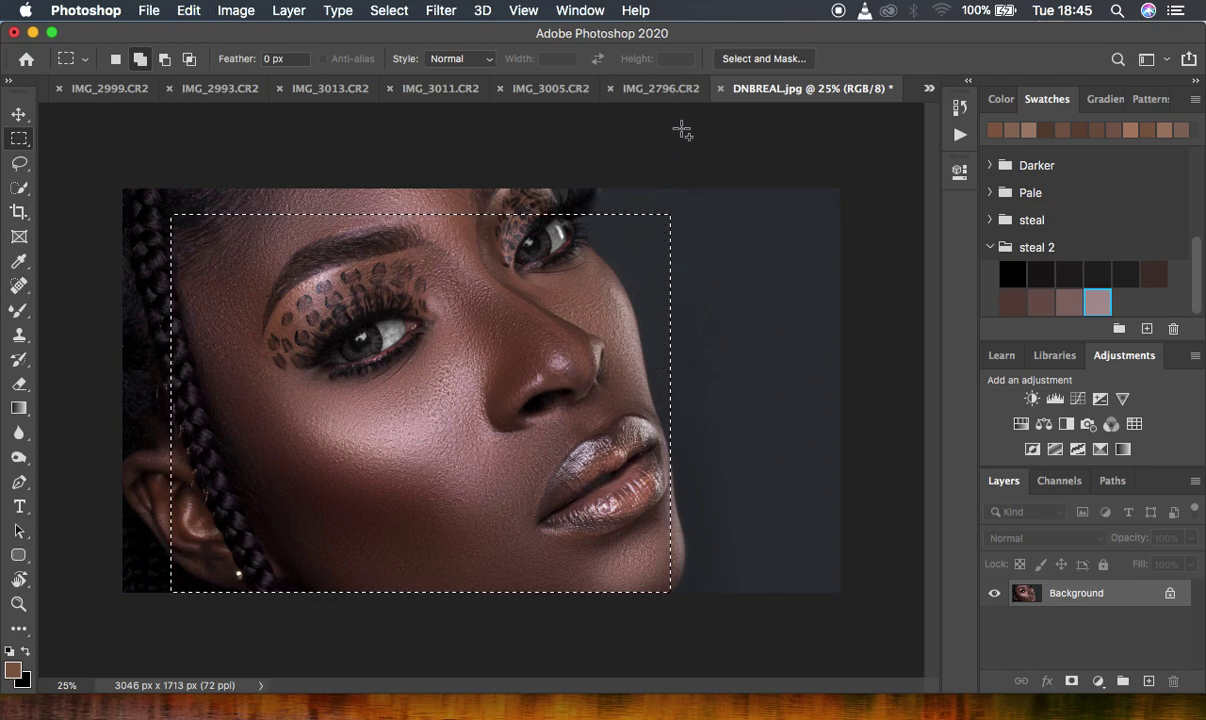
# Step: Paste the copied face into IMG_2796.CR2 as a new layer, accepting the color profile conversion
pyautogui.click(663, 90)
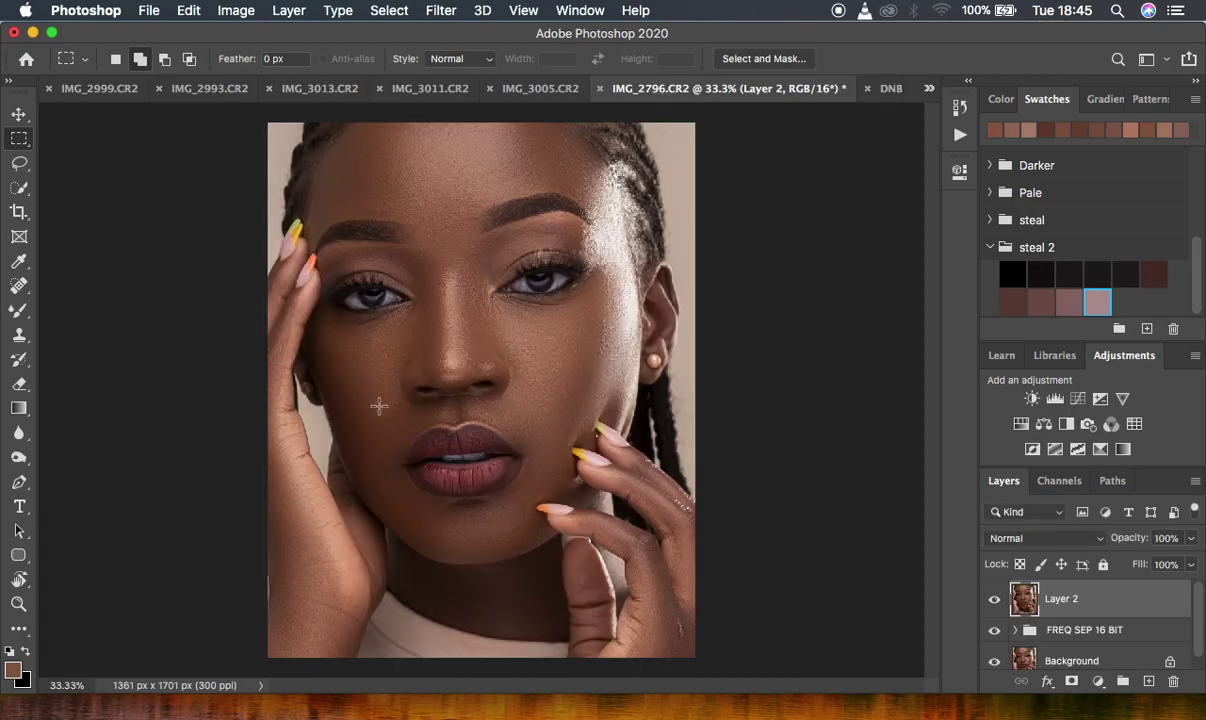
pyautogui.press('super+v')
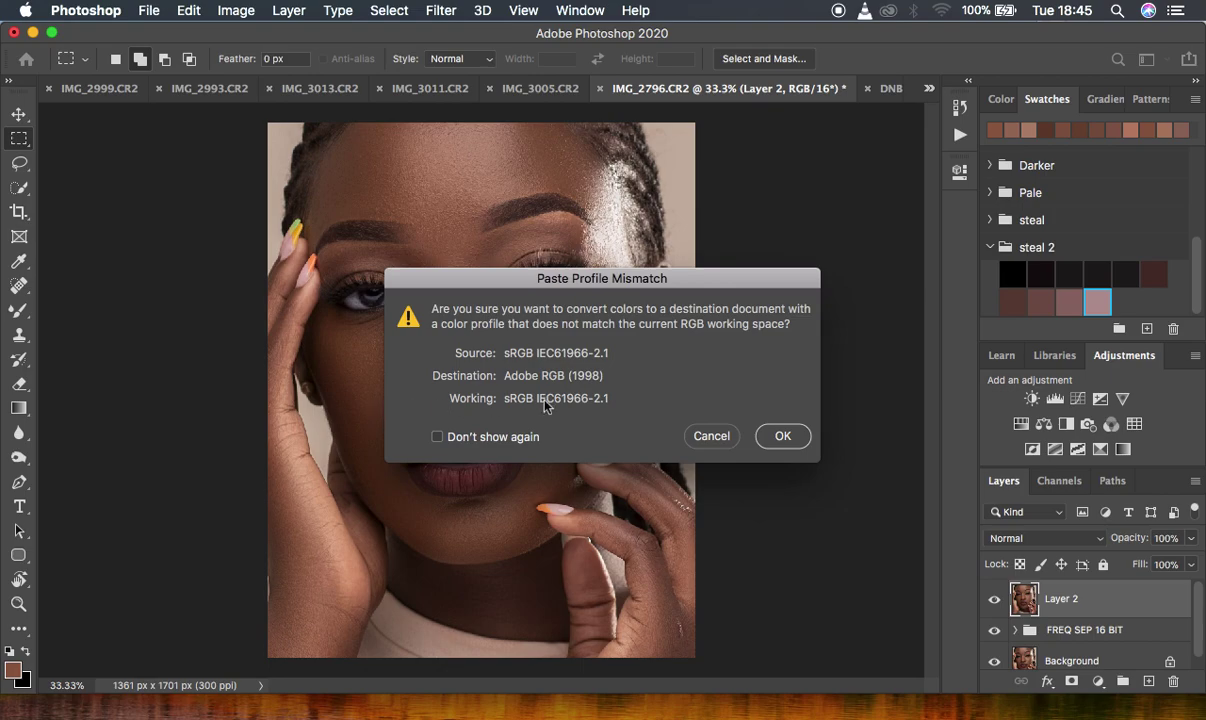
pyautogui.click(785, 437)
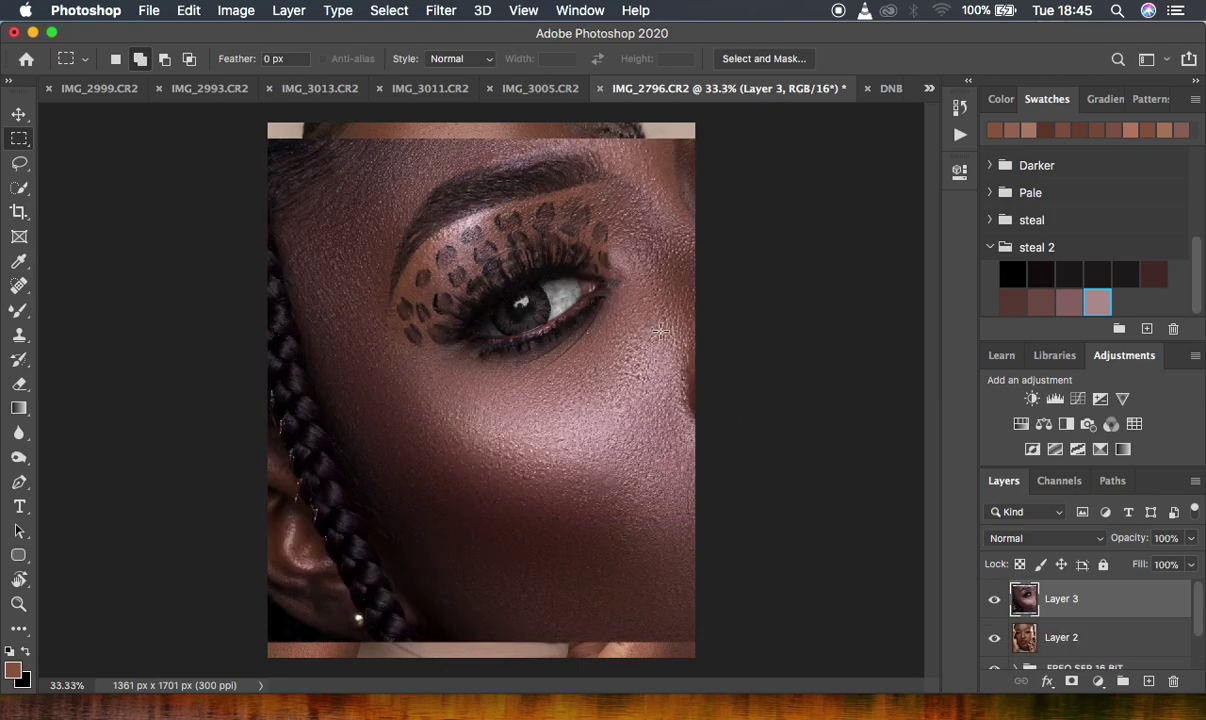
# Step: Scale the pasted face layer down to about 37% and place it over the portrait's upper-left corner
pyautogui.click(19, 114)
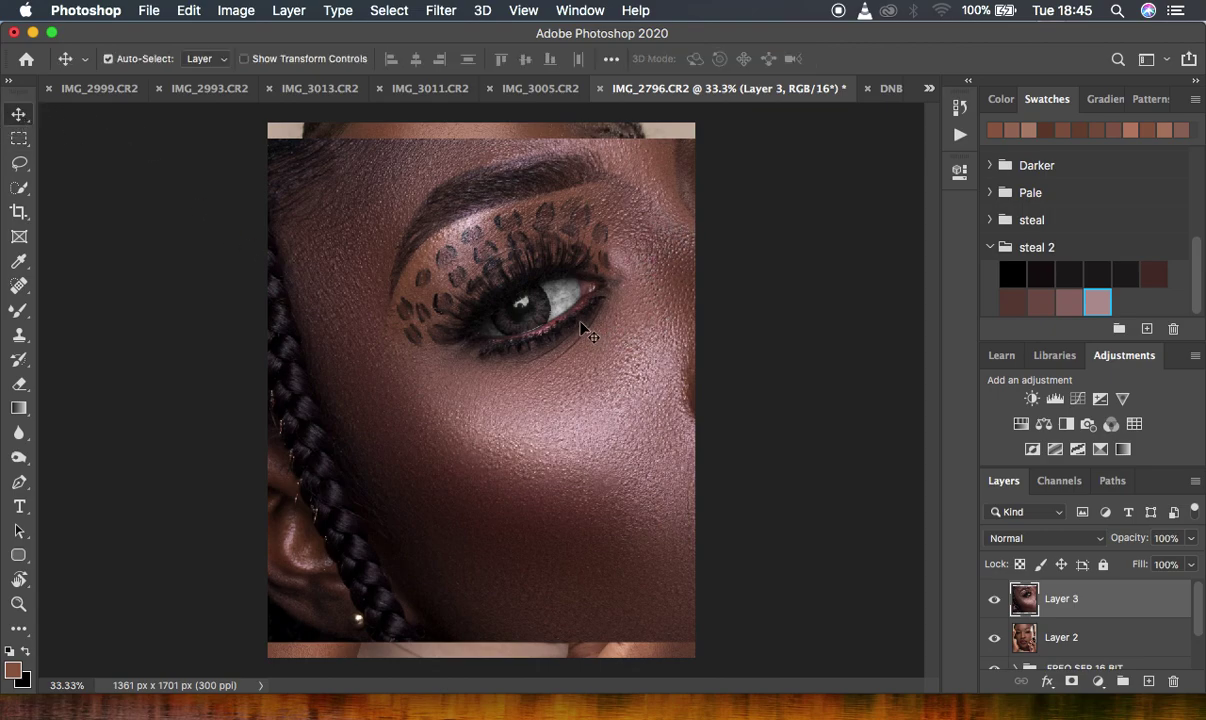
pyautogui.press('super+plus')
pyautogui.press('super+minus')
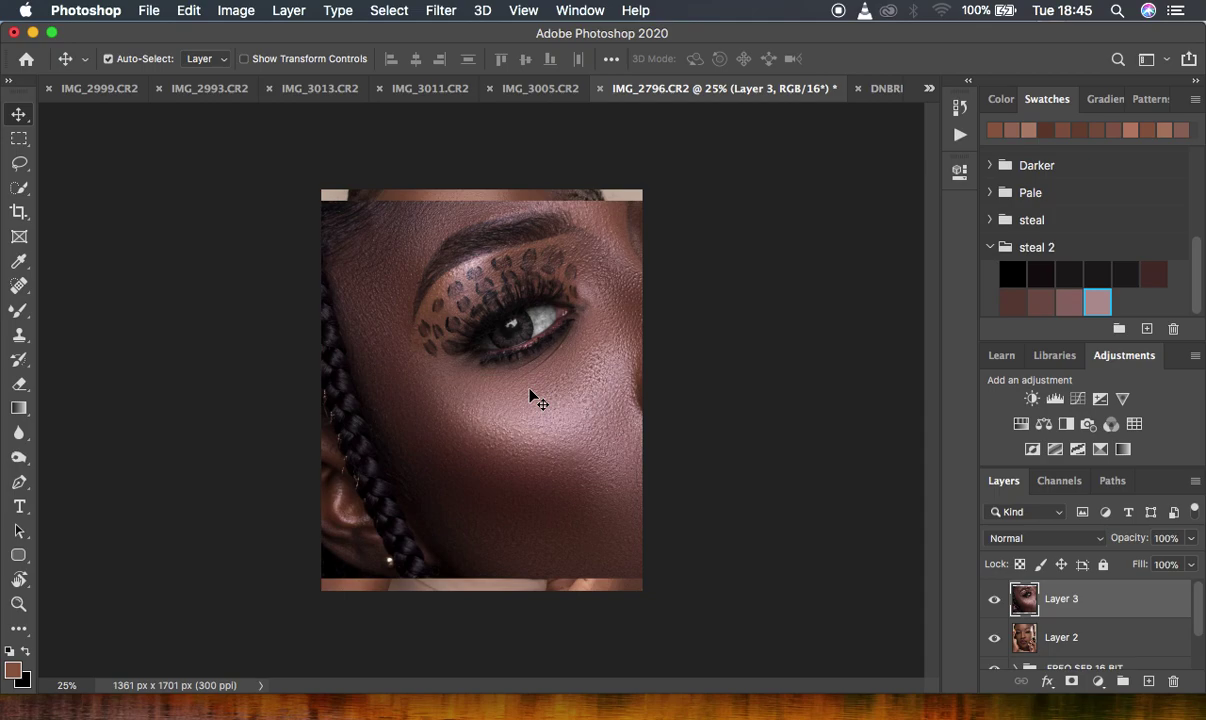
pyautogui.press('super+t')
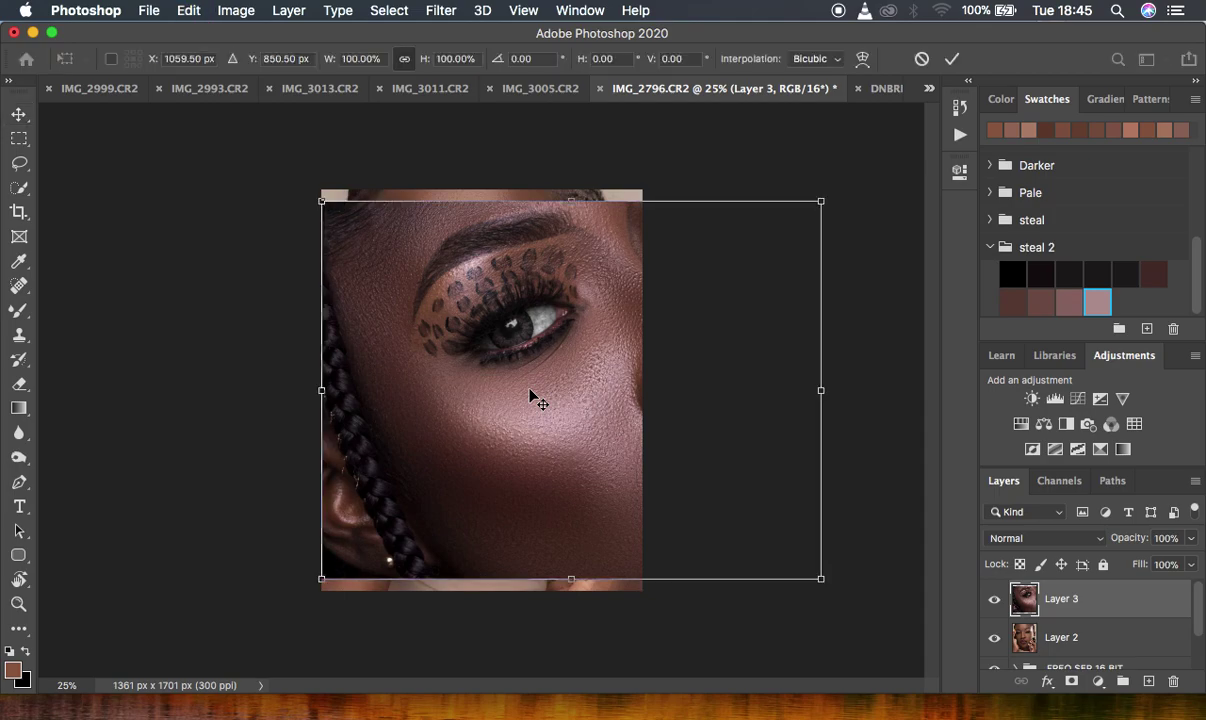
pyautogui.click(821, 202)
pyautogui.moveTo(824, 586)
pyautogui.mouseDown()
pyautogui.moveTo(724, 582)
pyautogui.moveTo(824, 576)
pyautogui.mouseUp()
pyautogui.moveTo(822, 201); pyautogui.dragTo(522, 369)
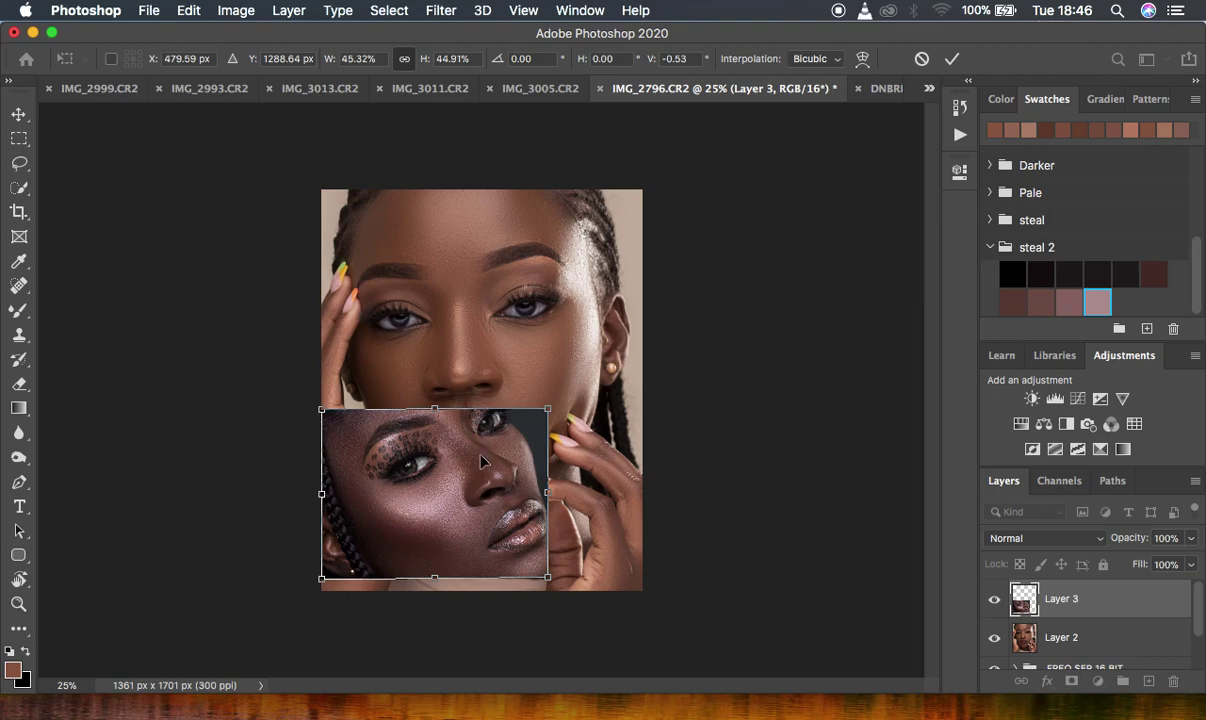
pyautogui.moveTo(450, 465); pyautogui.dragTo(410, 261)
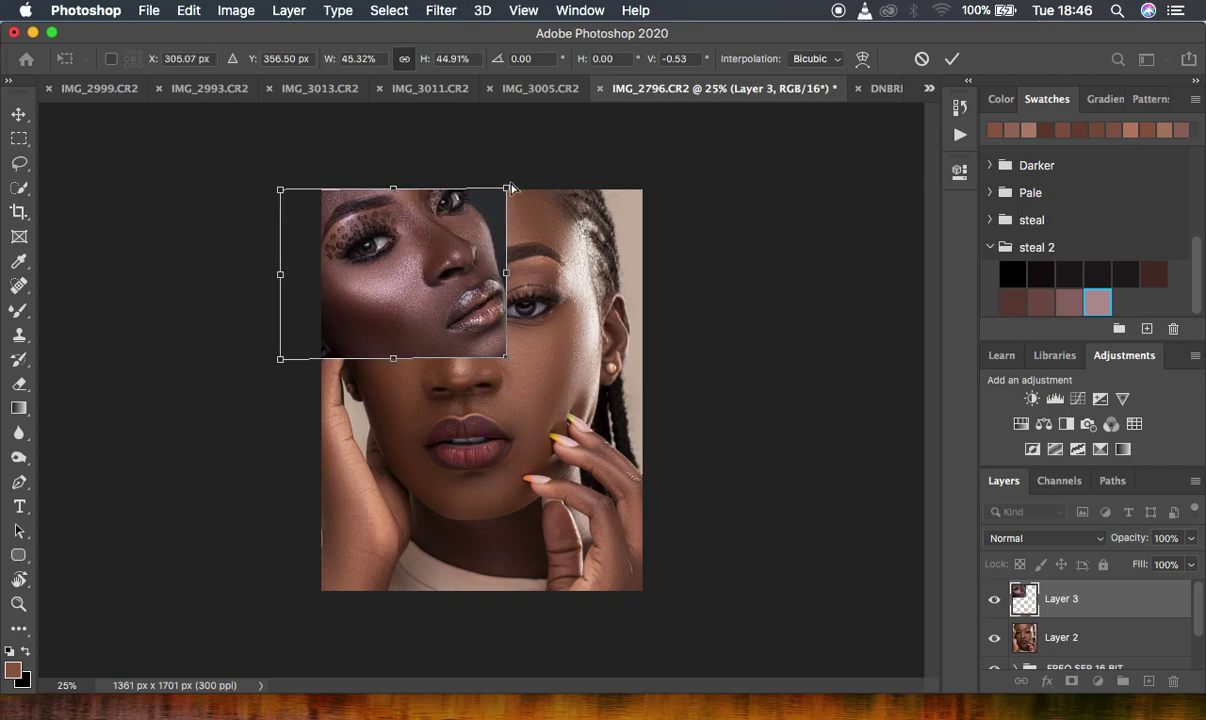
pyautogui.click(508, 187)
pyautogui.moveTo(508, 187); pyautogui.dragTo(464, 219)
pyautogui.moveTo(398, 254); pyautogui.dragTo(422, 244)
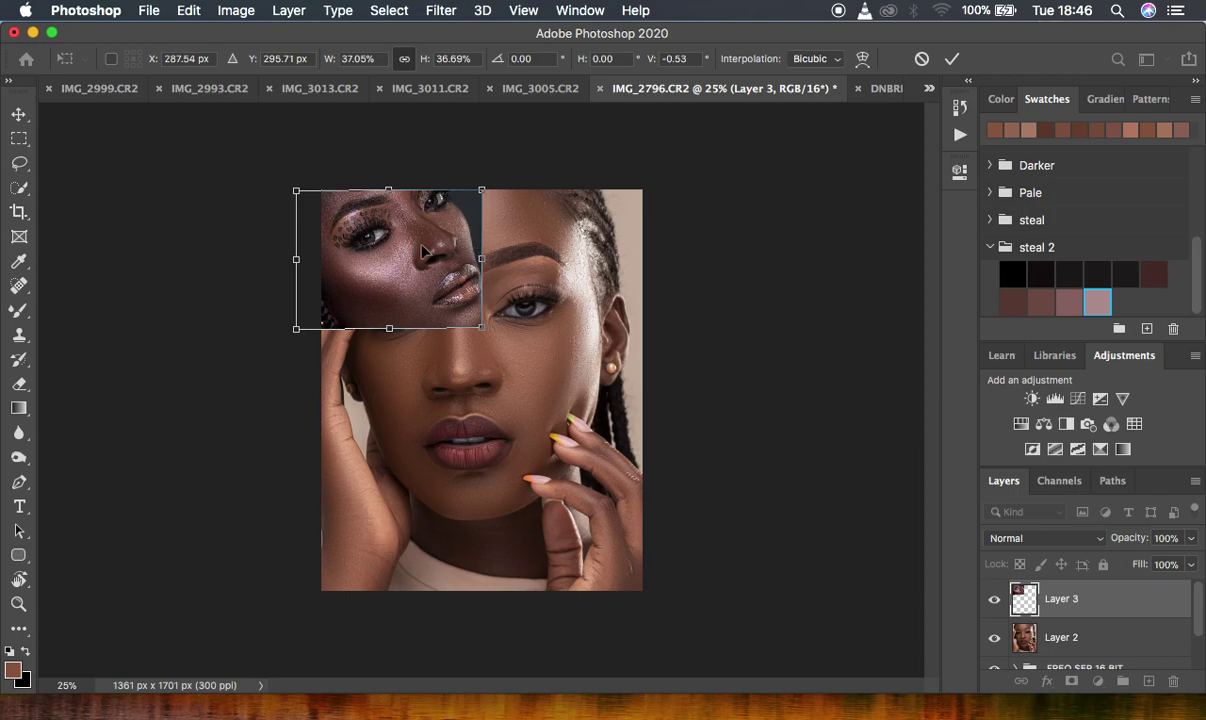
pyautogui.press('Return')
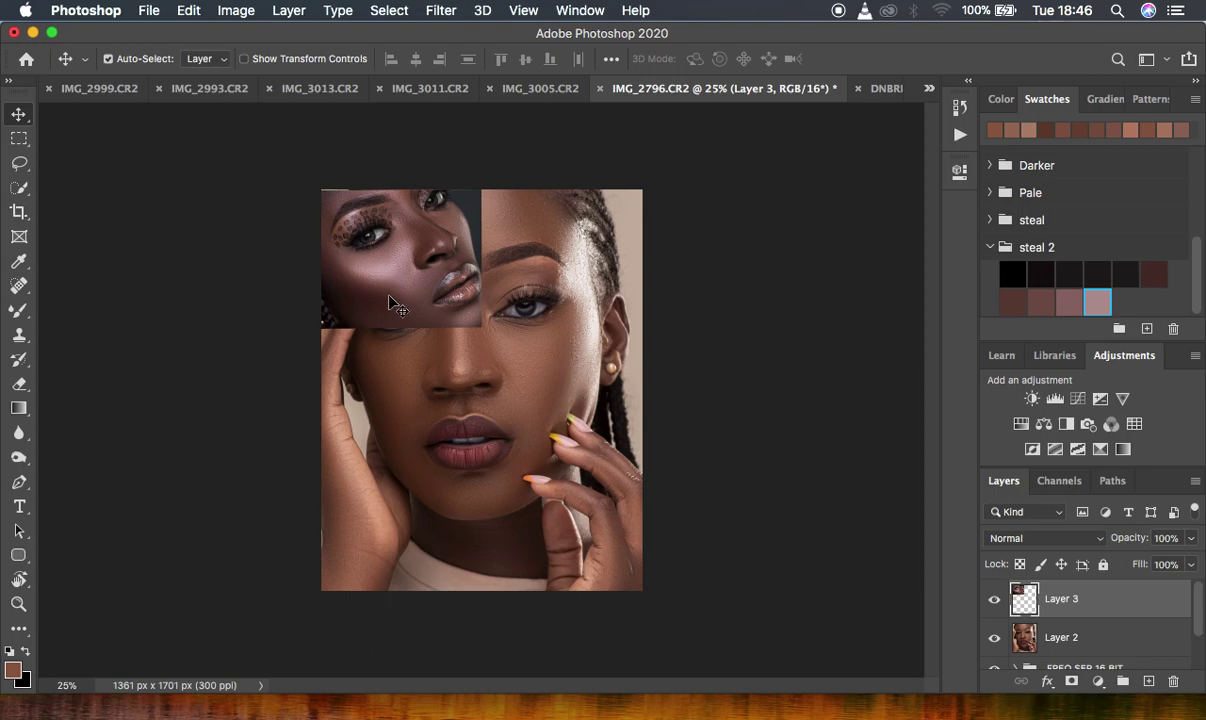
# Step: Lasso the bright cheek highlight on the pasted face with a 1 px feather and flatten it to one color with Average blur
pyautogui.press('super+equal')
pyautogui.press('super+equal')
pyautogui.scroll(5, 391, 303)
pyautogui.hscroll(-2, 391, 303)
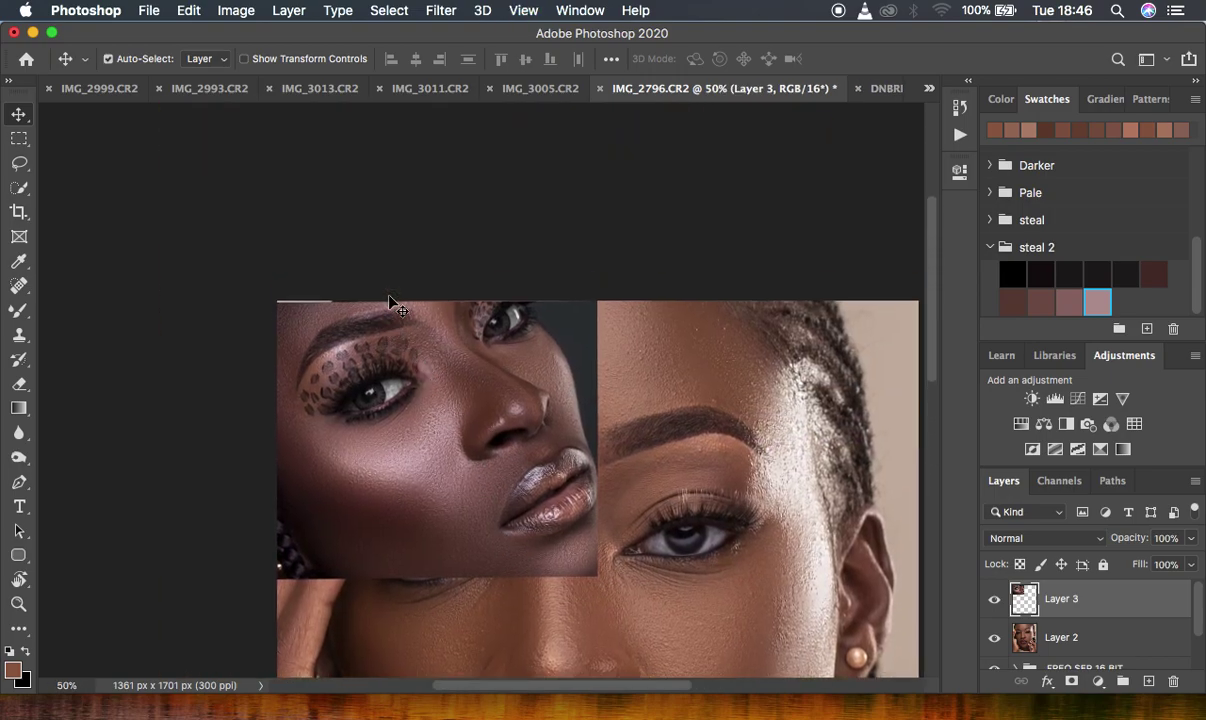
pyautogui.scroll(-5, 440, 417)
pyautogui.hscroll(1, 440, 417)
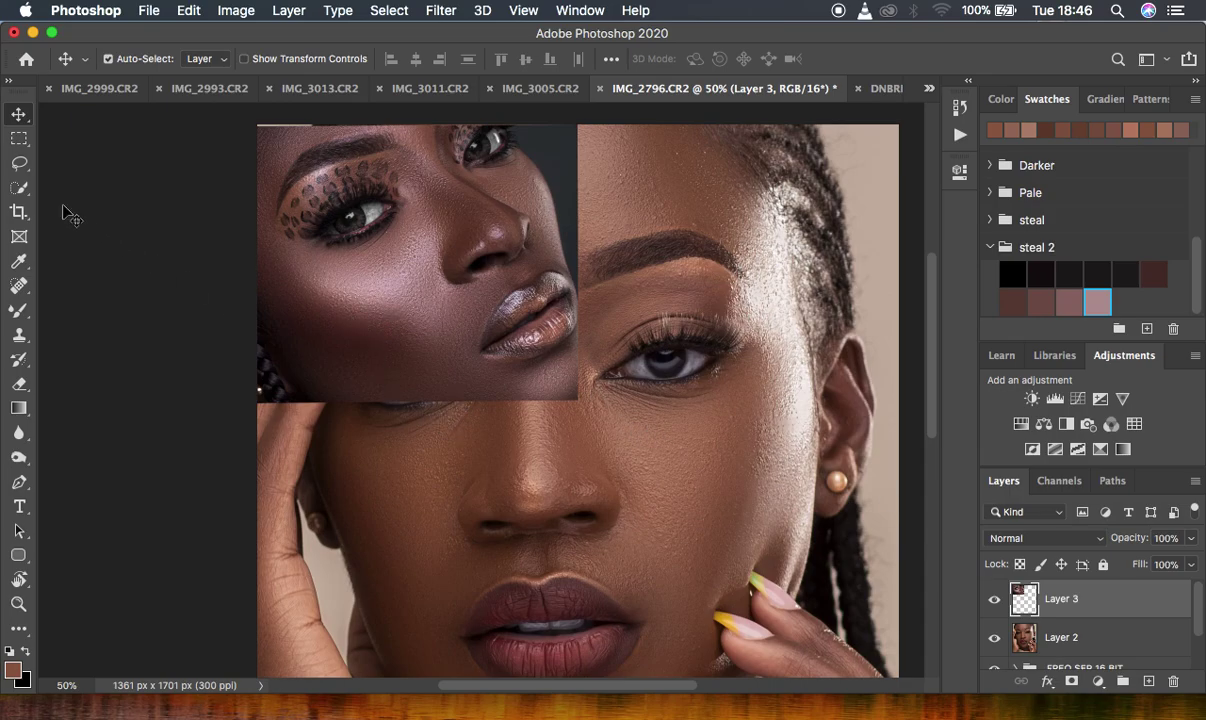
pyautogui.click(19, 162)
pyautogui.moveTo(298, 59); pyautogui.dragTo(220, 62)
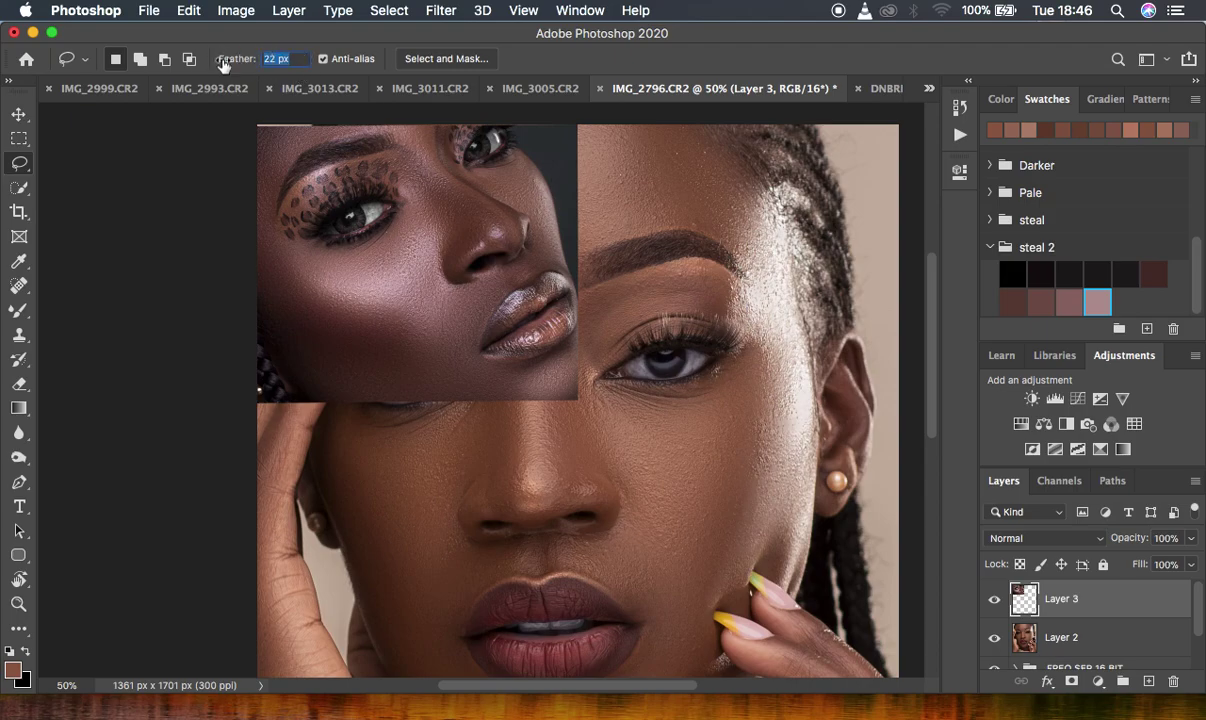
pyautogui.write('1')
pyautogui.moveTo(315, 269)
pyautogui.mouseDown()
pyautogui.moveTo(315, 309)
pyautogui.moveTo(364, 315)
pyautogui.moveTo(399, 307)
pyautogui.moveTo(421, 277)
pyautogui.moveTo(303, 287)
pyautogui.mouseUp()
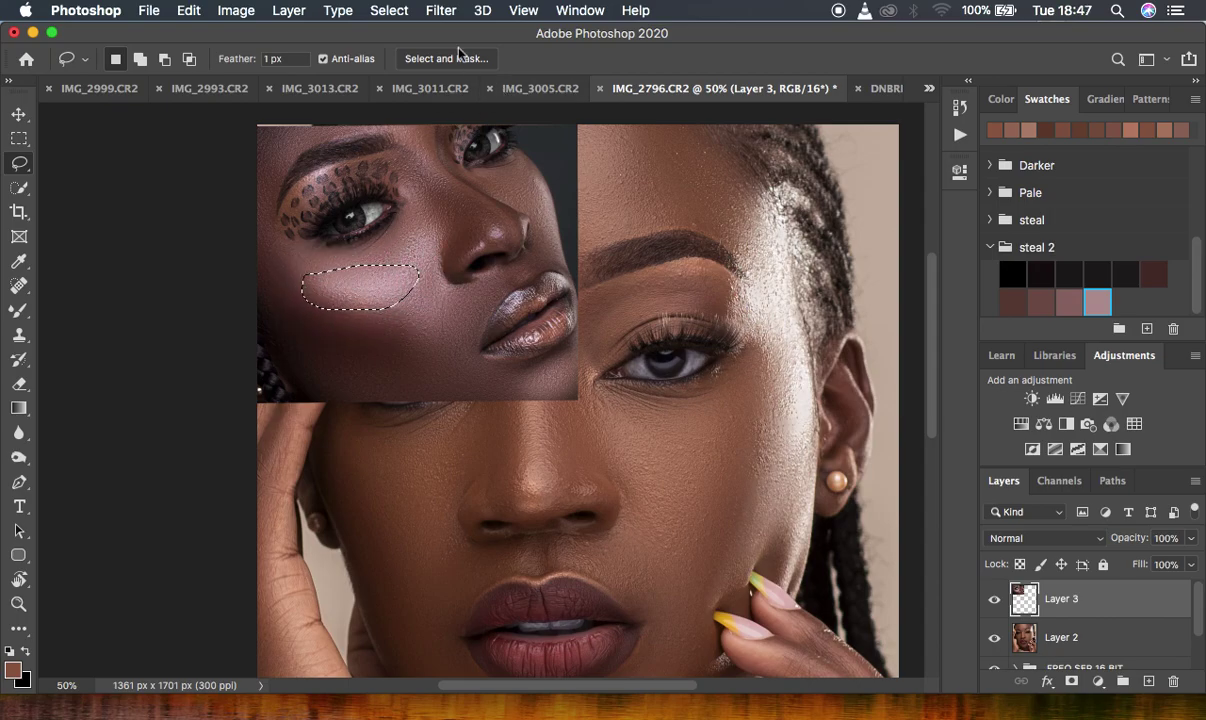
pyautogui.click(441, 11)
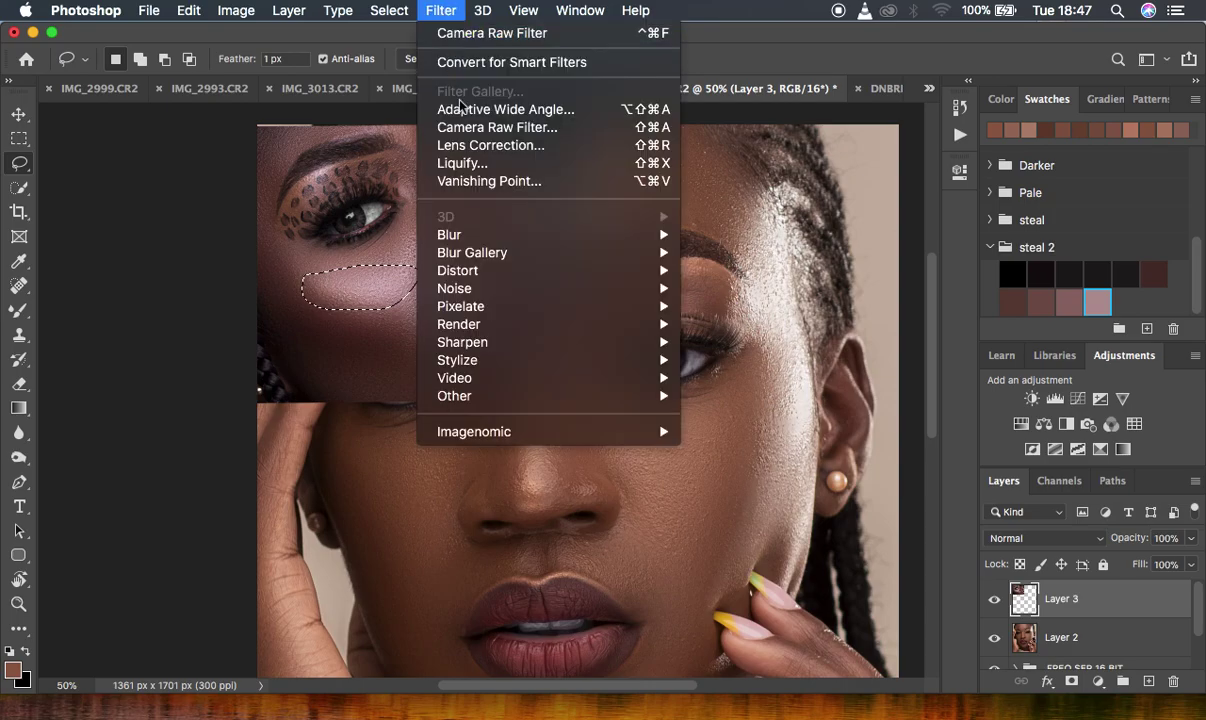
pyautogui.moveTo(527, 234)
pyautogui.click(748, 236)
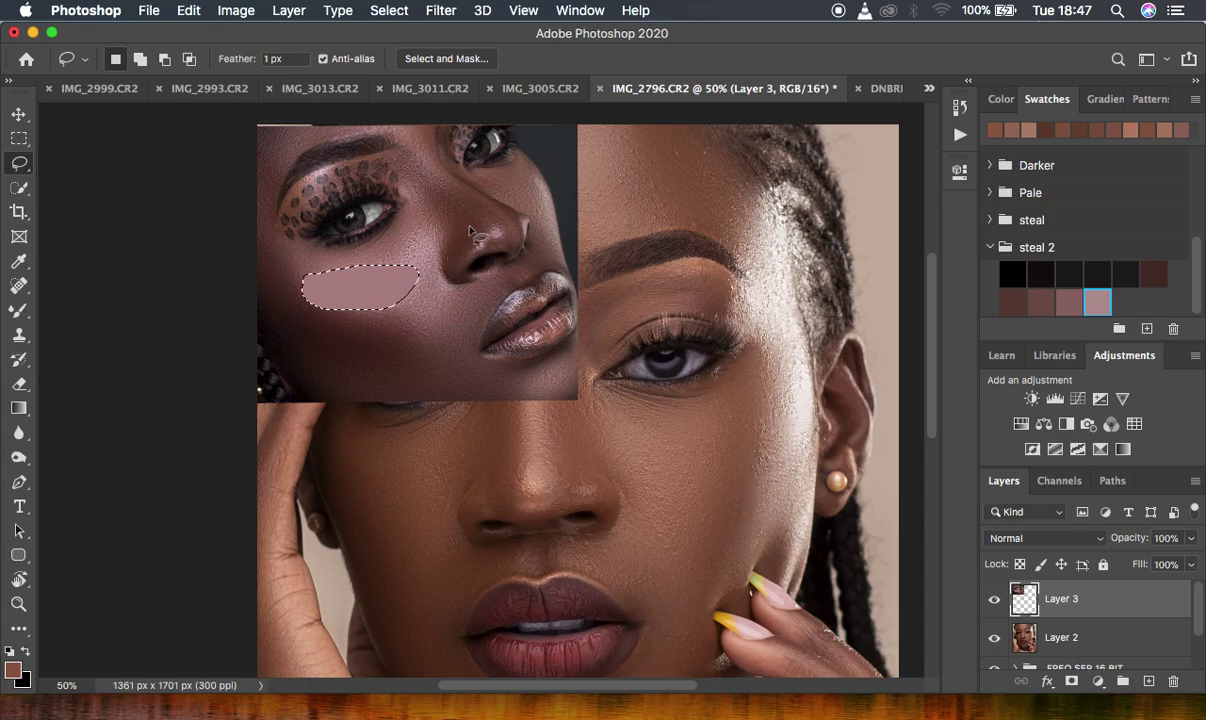
# Step: Lasso the dark shadow area below the cheek on the pasted face and apply the Average filter to it
pyautogui.press('cmd+d')
pyautogui.moveTo(260, 302)
pyautogui.mouseDown()
pyautogui.moveTo(302, 368)
pyautogui.moveTo(352, 364)
pyautogui.moveTo(363, 343)
pyautogui.moveTo(270, 313)
pyautogui.moveTo(259, 339)
pyautogui.moveTo(305, 360)
pyautogui.mouseUp()
pyautogui.click(441, 15)
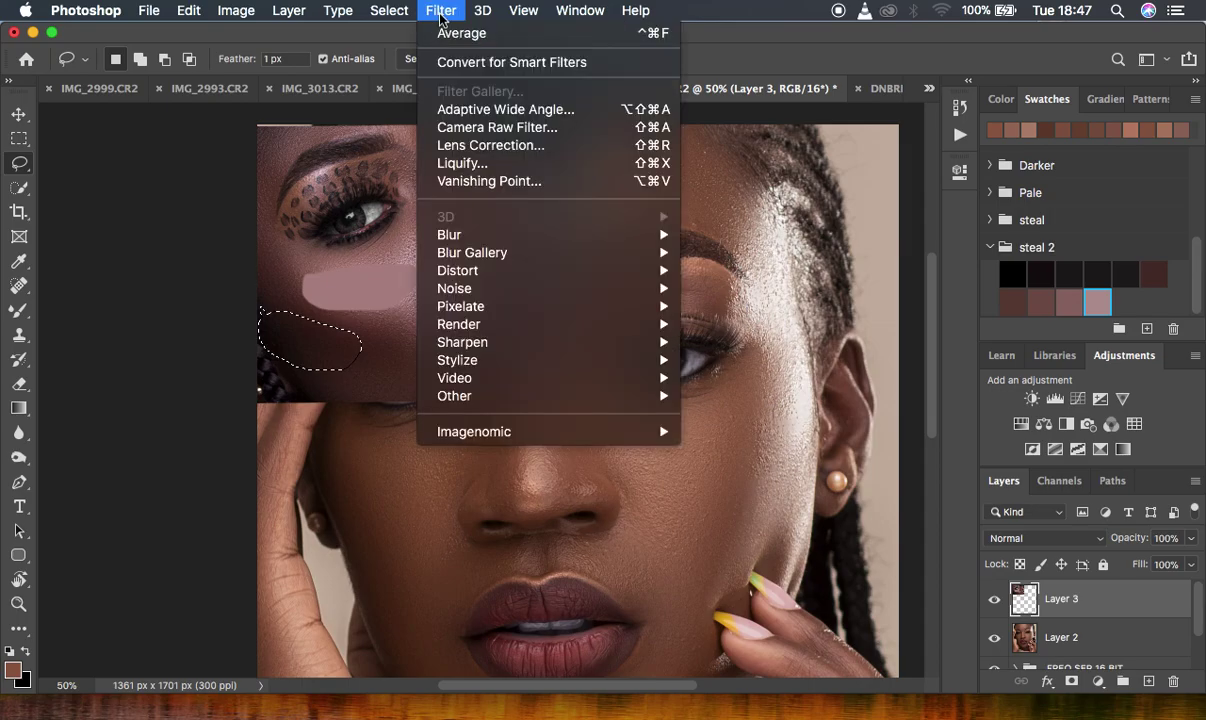
pyautogui.click(505, 40)
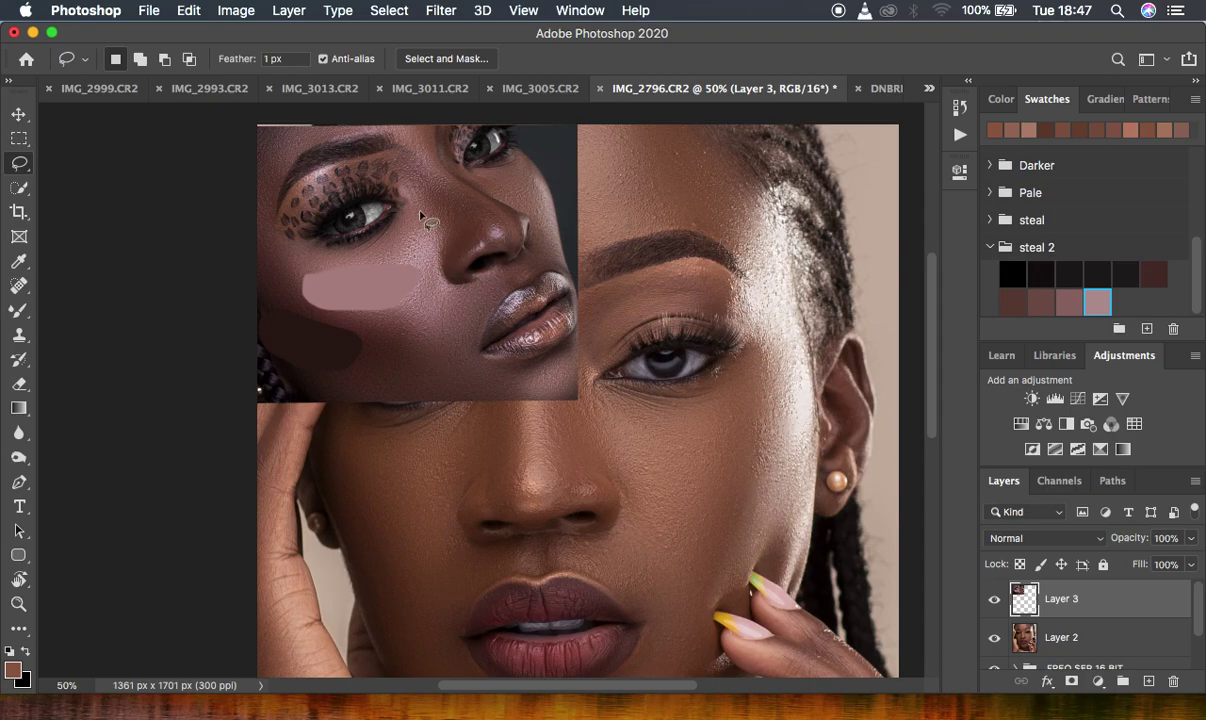
# Step: Lasso the midtone skin beside the nose on the pasted face, apply the Average filter, and clear the selection
pyautogui.moveTo(492, 173)
pyautogui.mouseDown()
pyautogui.moveTo(487, 183)
pyautogui.moveTo(529, 213)
pyautogui.moveTo(519, 168)
pyautogui.moveTo(500, 163)
pyautogui.moveTo(484, 181)
pyautogui.moveTo(492, 174)
pyautogui.mouseUp()
pyautogui.click(441, 11)
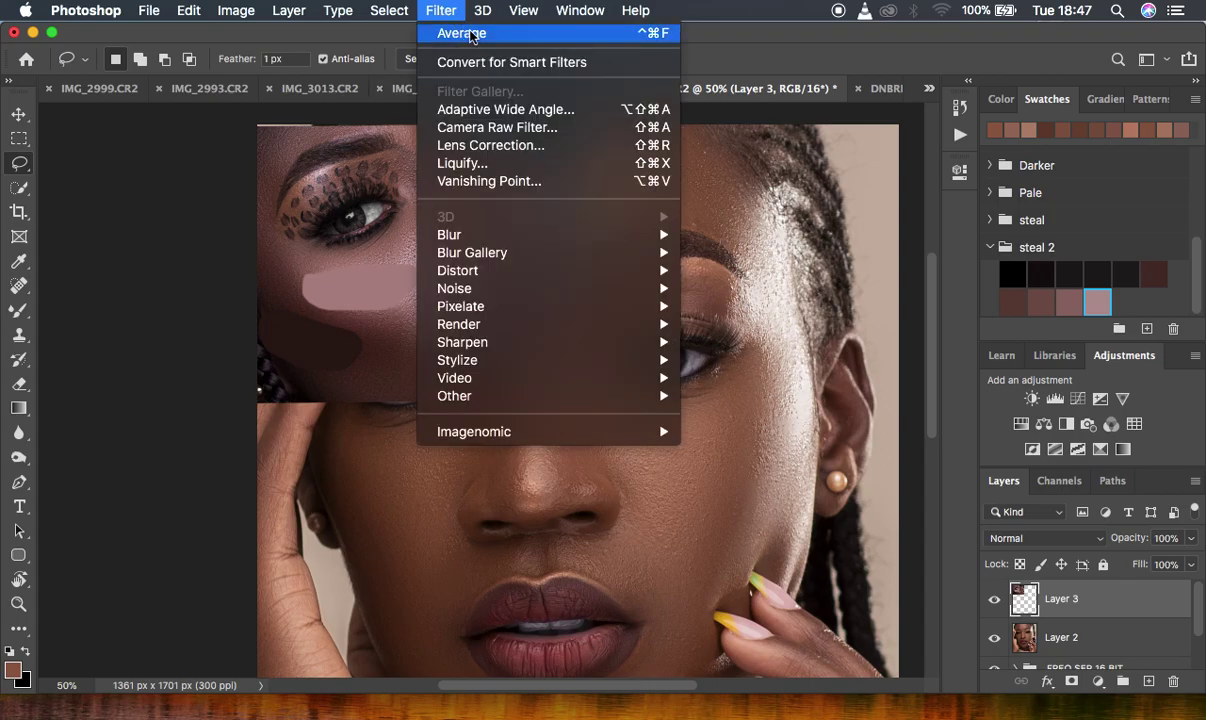
pyautogui.click(472, 37)
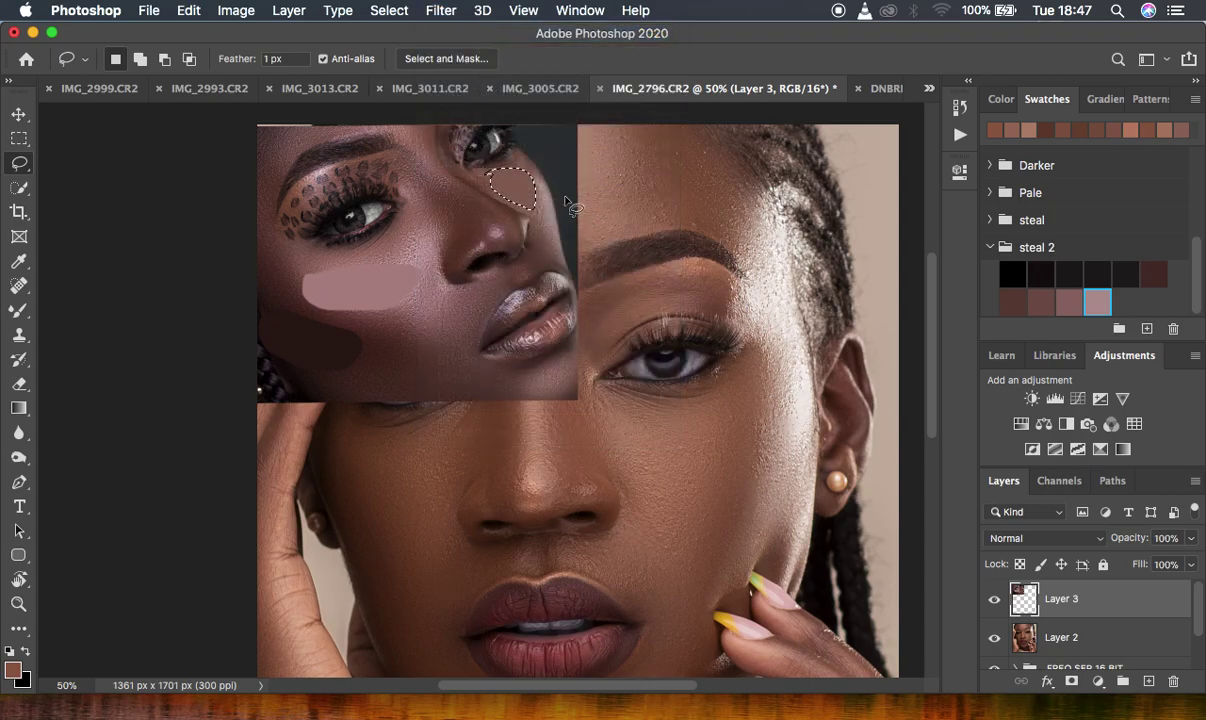
pyautogui.hotkey('alt', 'BackSpace')
pyautogui.press('super+d')
# Step: Add a Curves adjustment layer directly above Layer 2 and make its adjustment active instead of the mask
pyautogui.click(1087, 640)
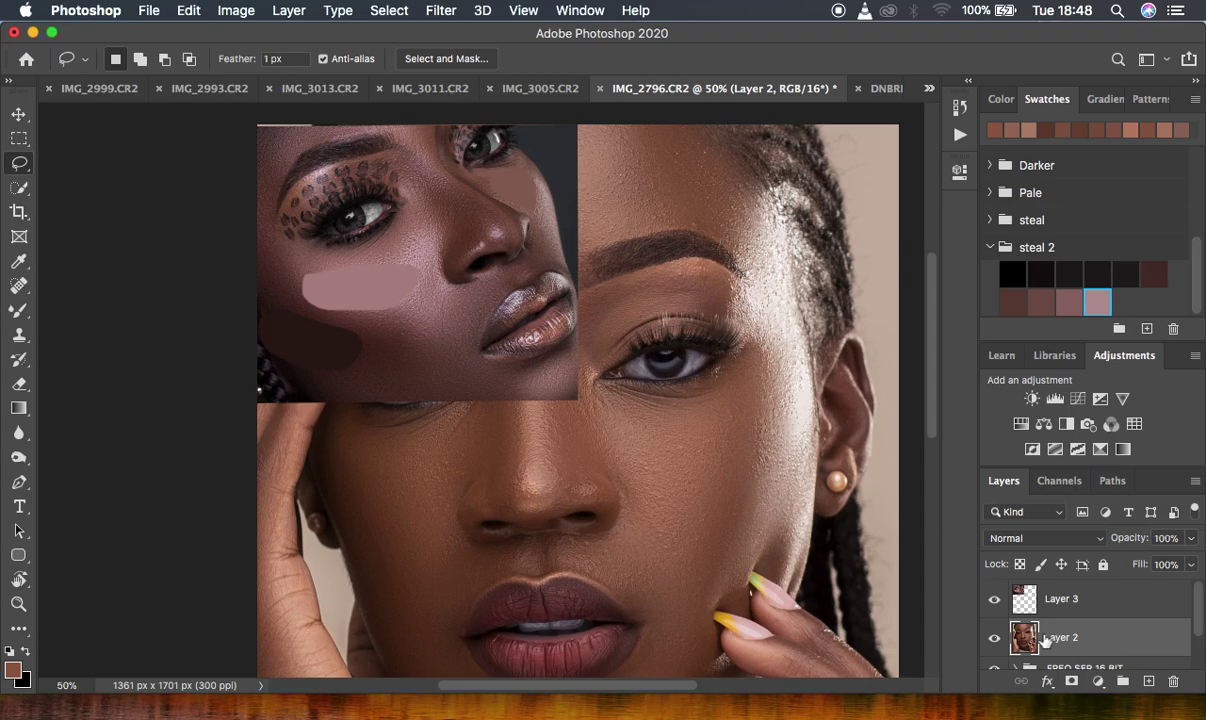
pyautogui.click(1098, 681)
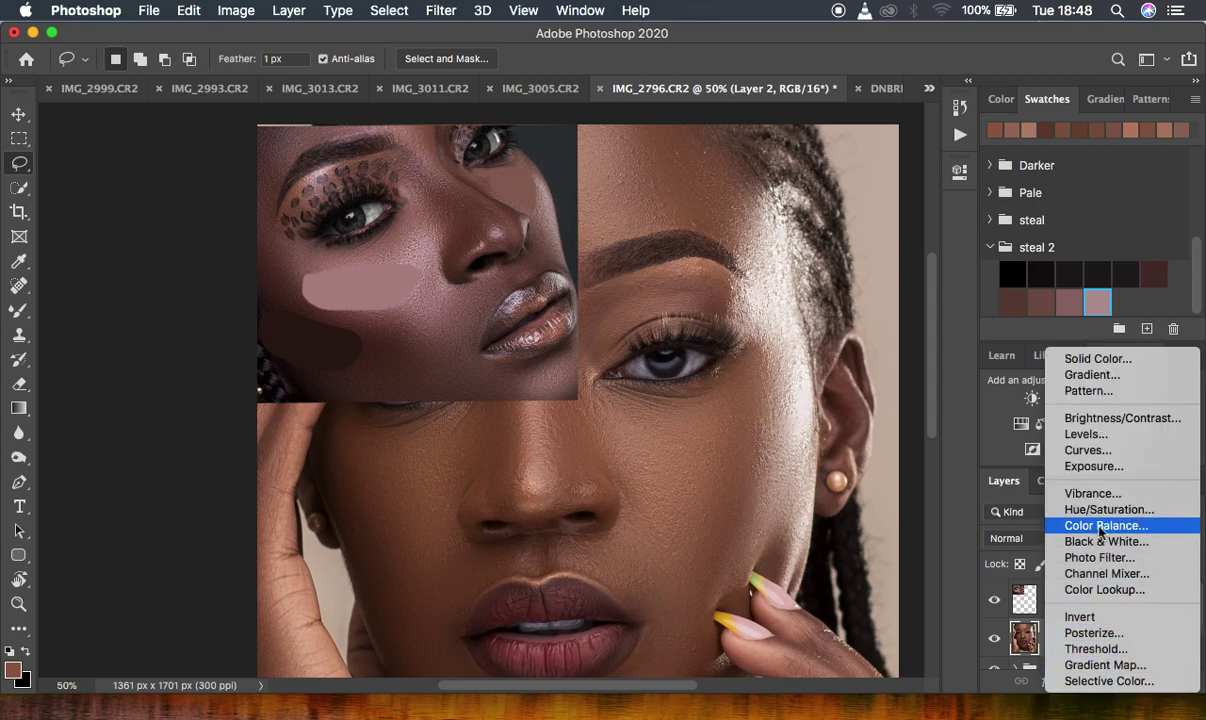
pyautogui.click(1104, 460)
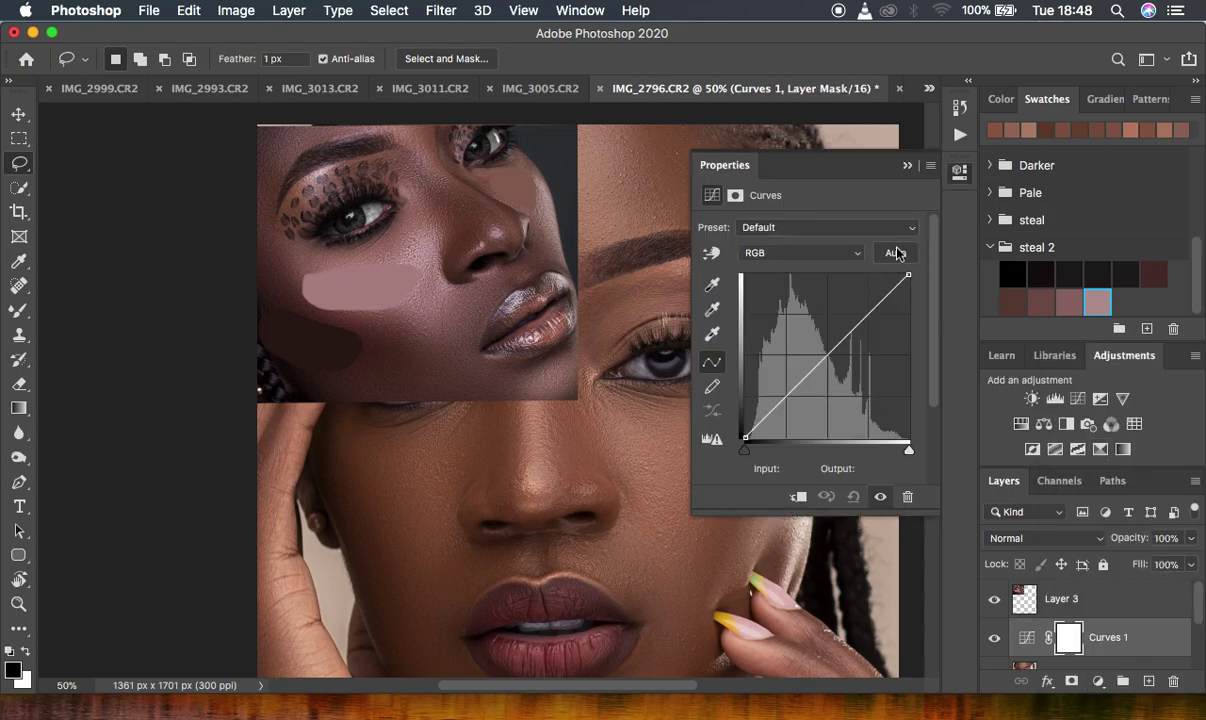
pyautogui.press('super+minus')
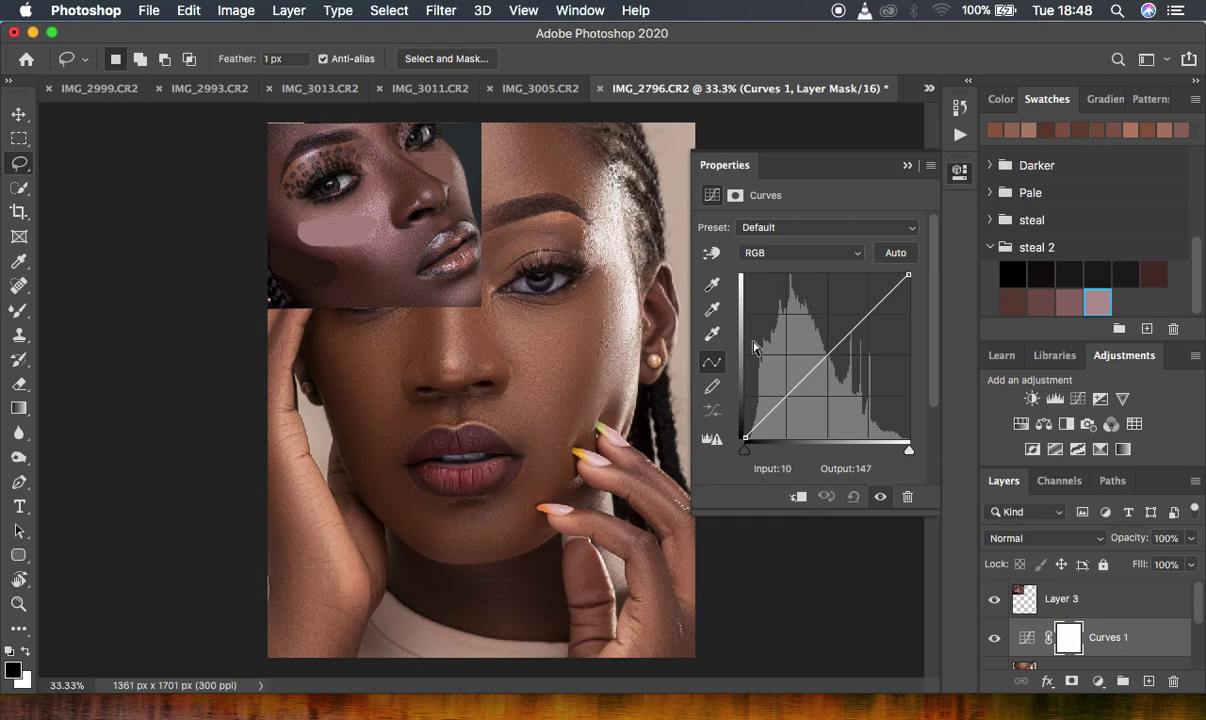
pyautogui.click(1028, 642)
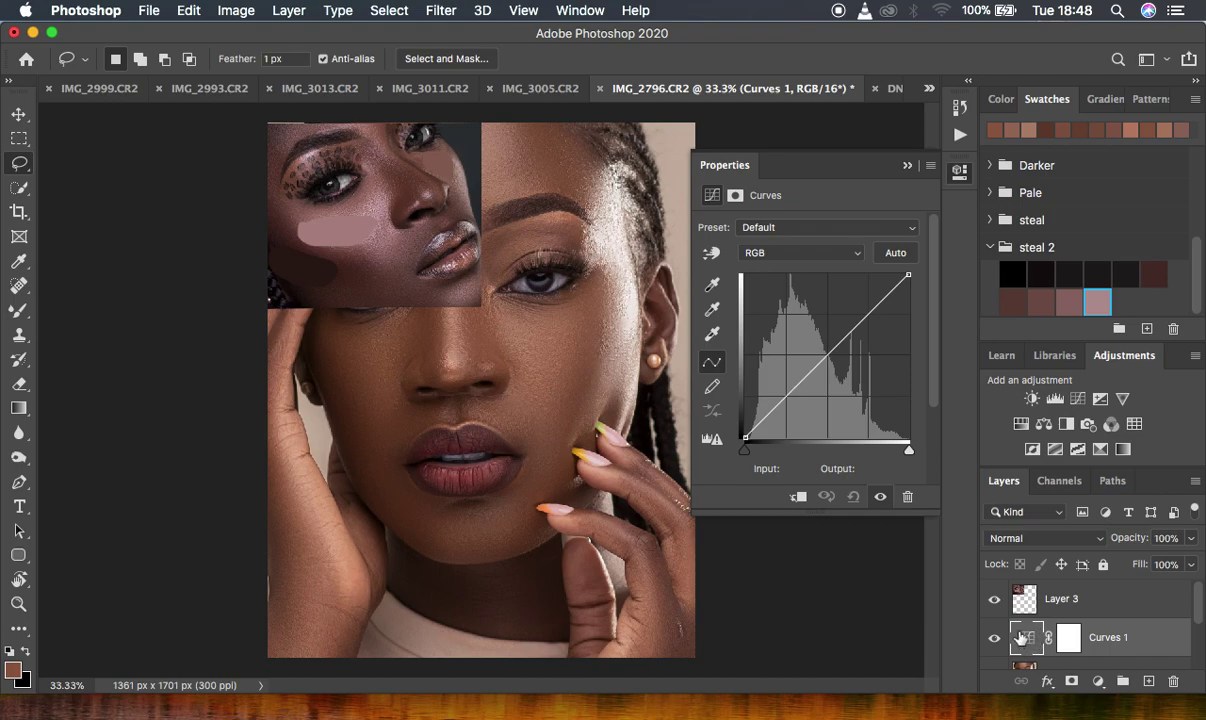
# Step: Set the target shadow color from the averaged dark patch (2c1e1b), keep the defaults unsaved, and set the black point on the portrait's shadowed cheek
pyautogui.doubleClick(711, 289)
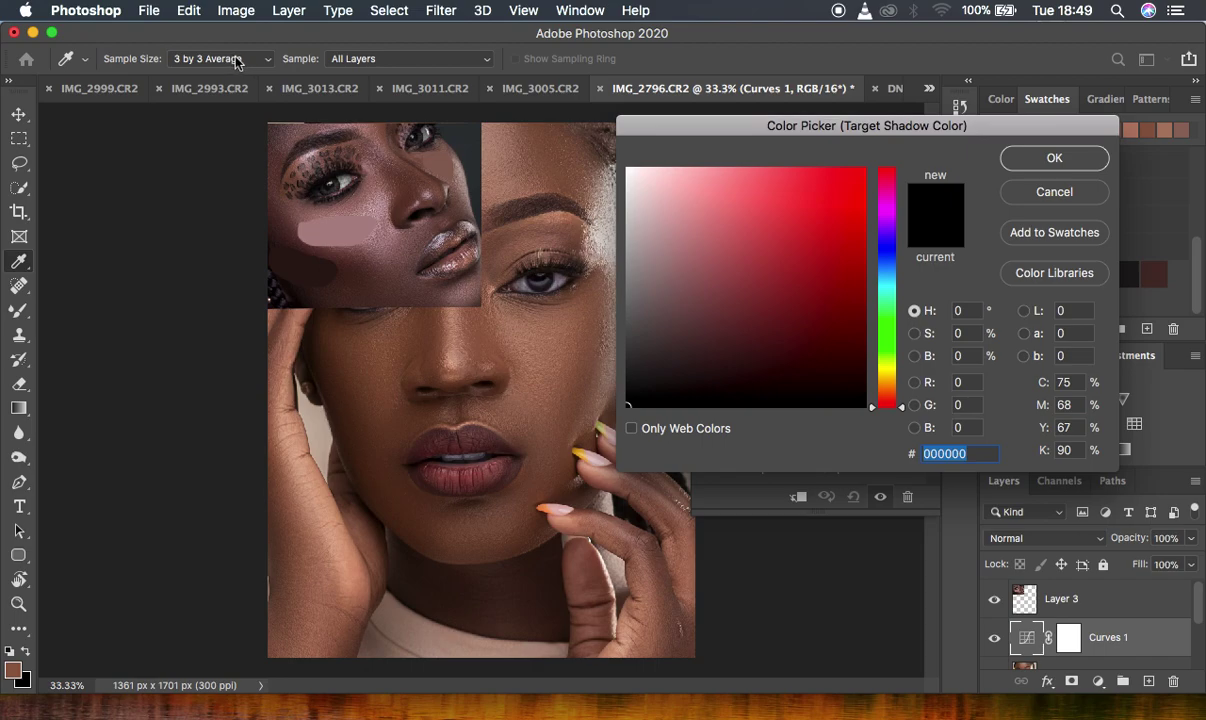
pyautogui.click(302, 262)
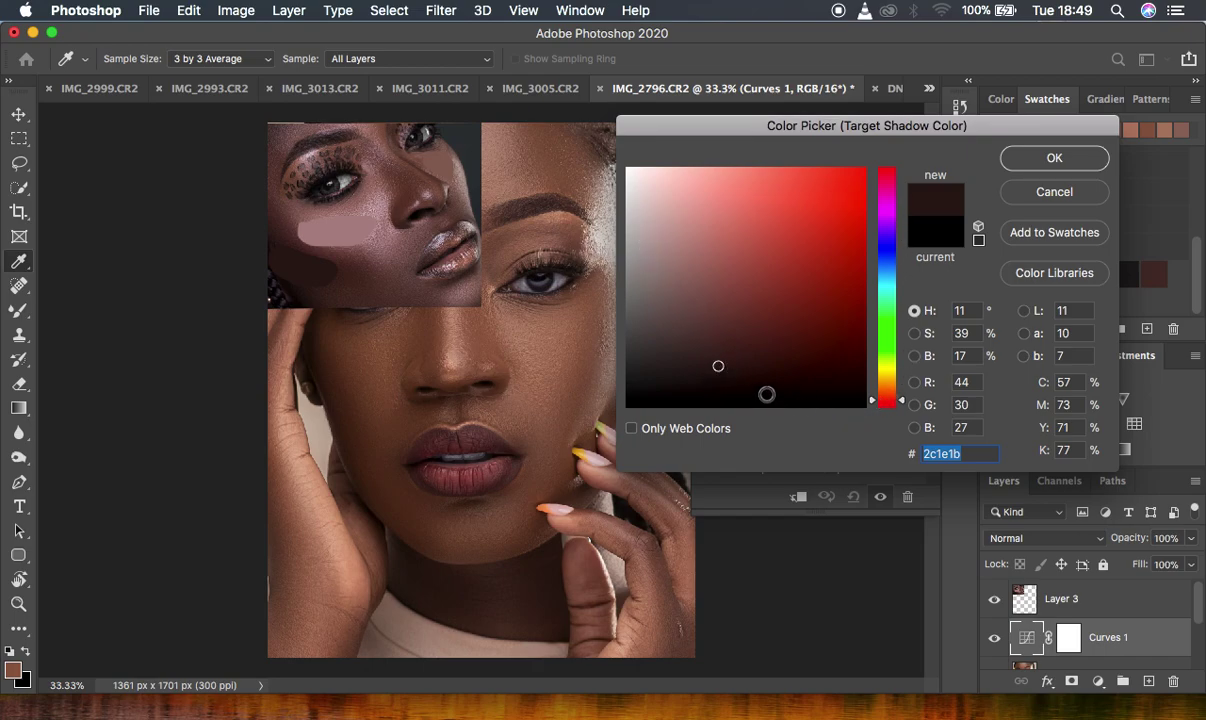
pyautogui.click(1052, 160)
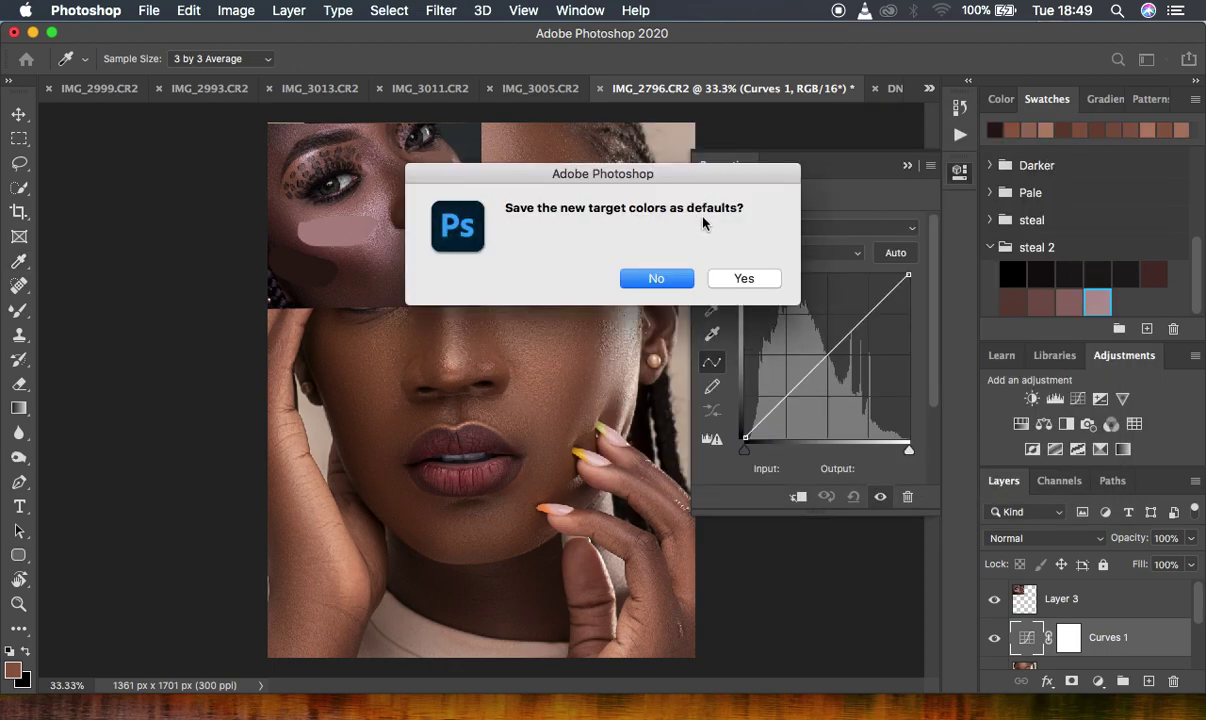
pyautogui.click(656, 281)
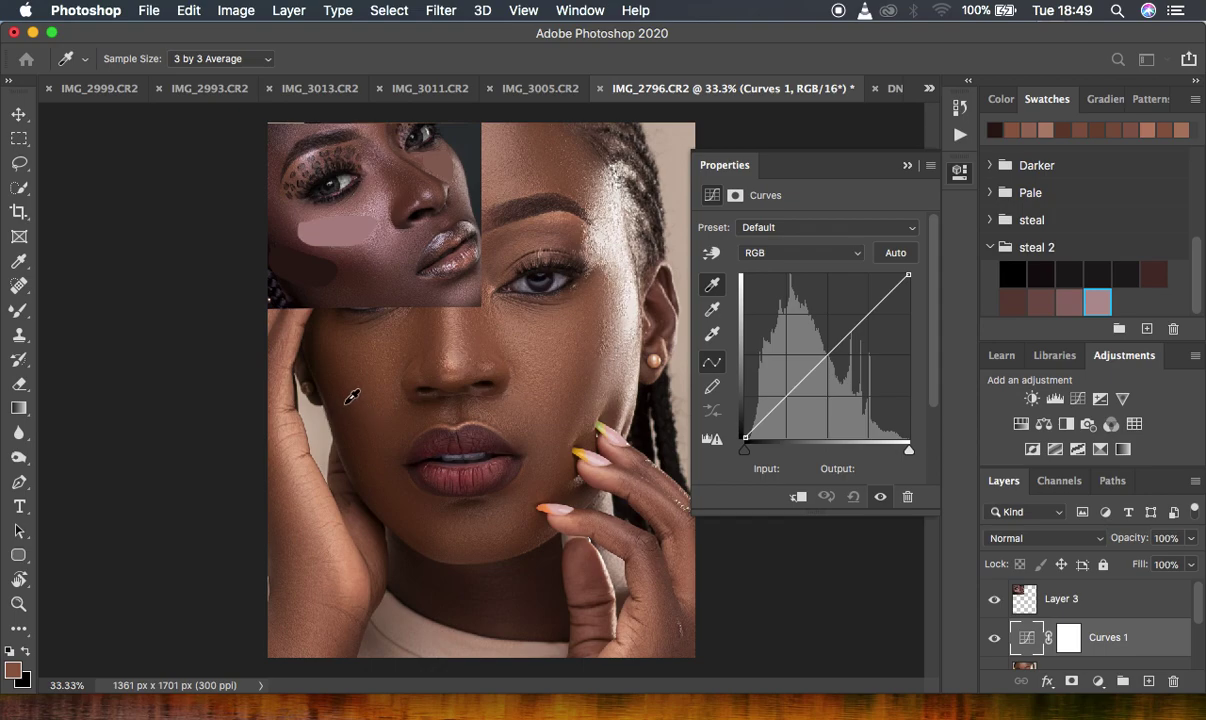
pyautogui.click(335, 366)
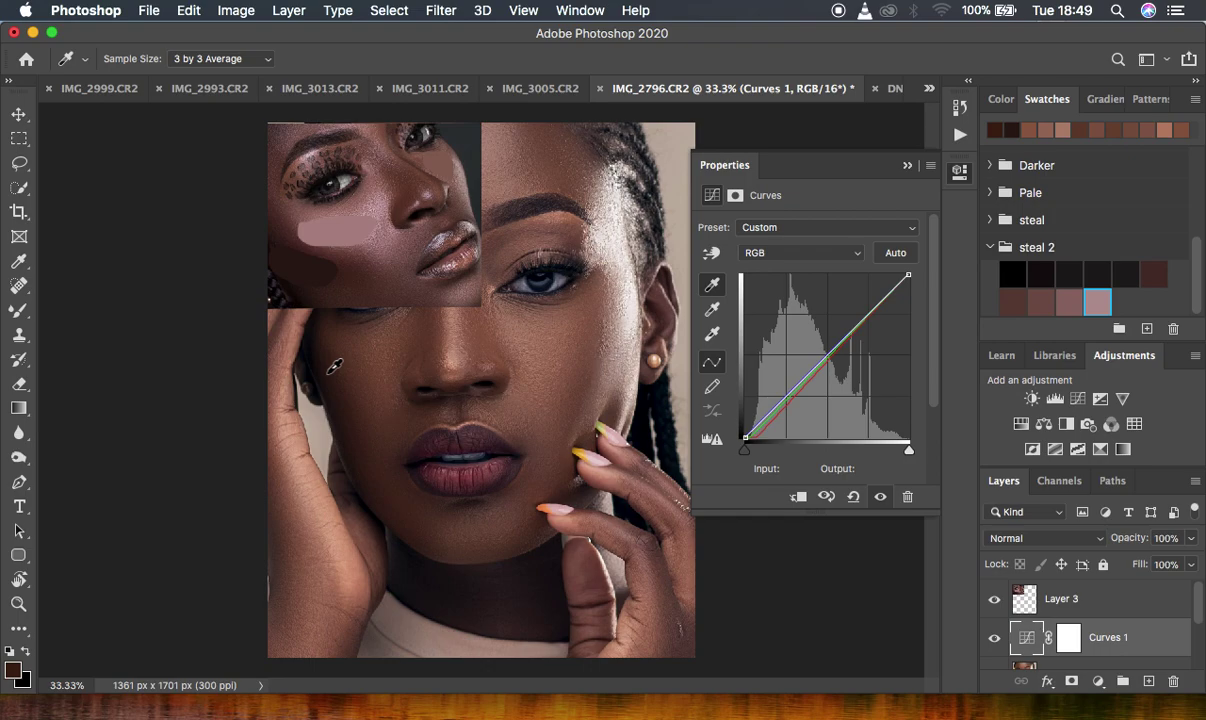
# Step: Set the Curves target midtone color from the averaged patch beside the pasted face's nose (81655a) without saving it as a default
pyautogui.click(712, 318)
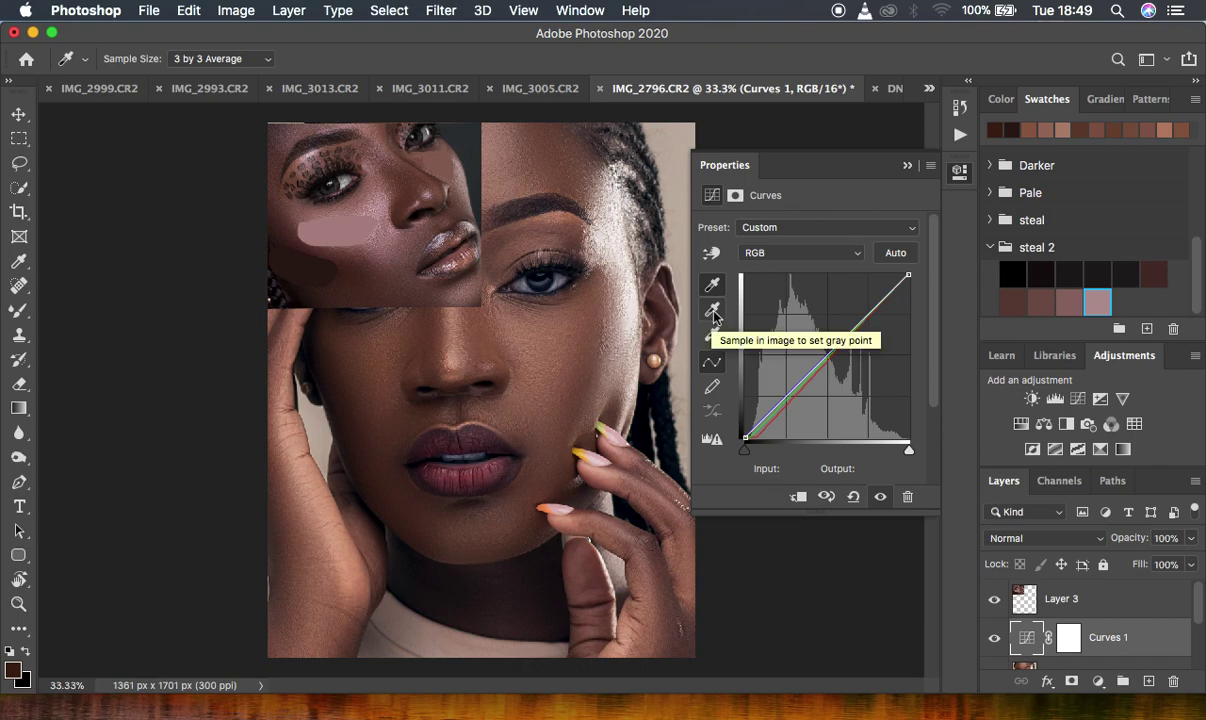
pyautogui.doubleClick(713, 316)
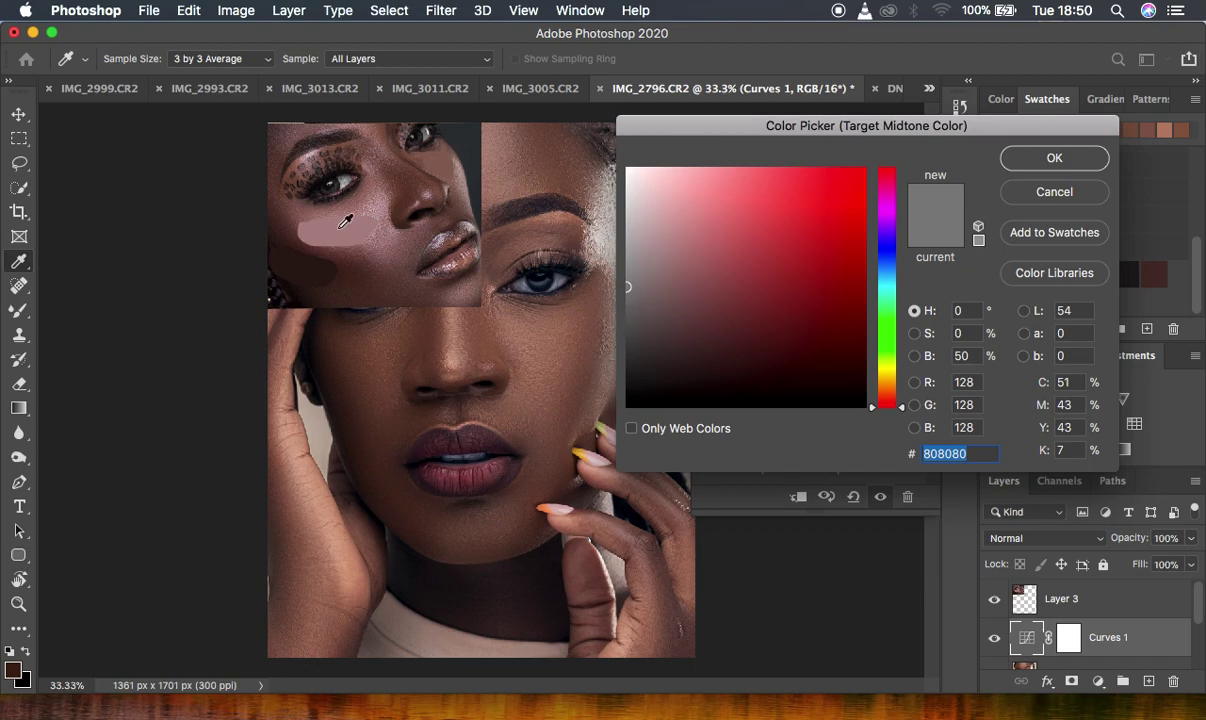
pyautogui.click(443, 170)
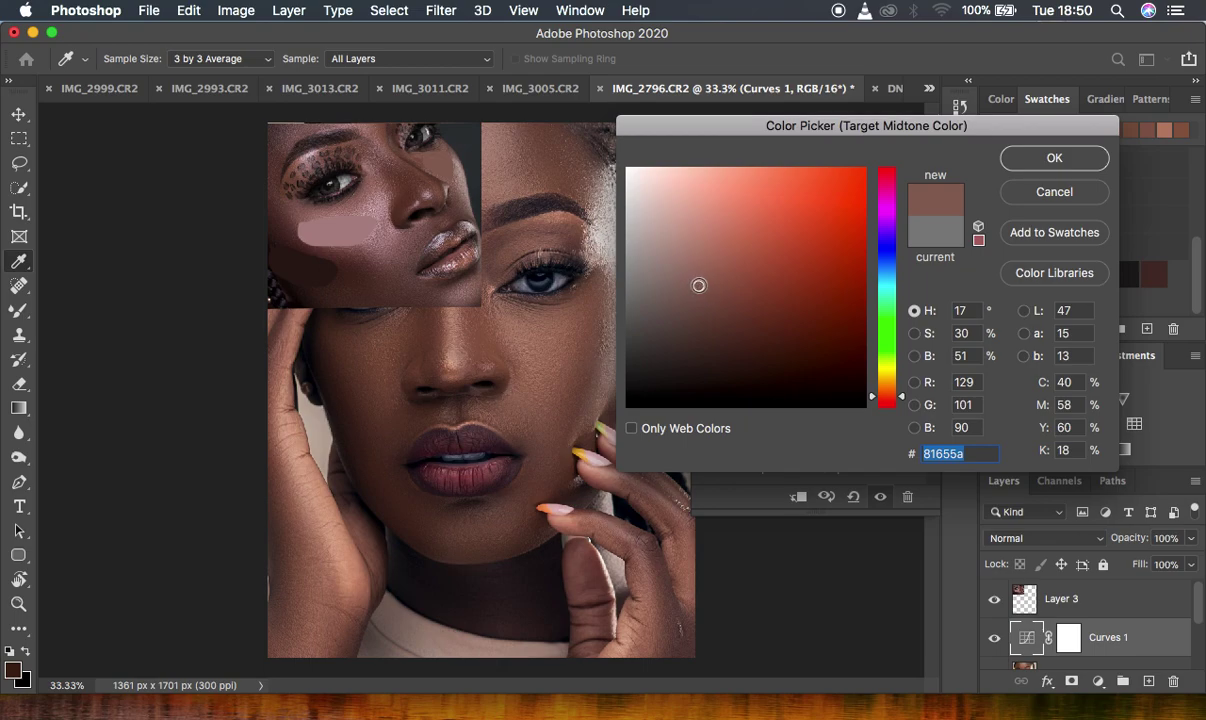
pyautogui.click(1044, 160)
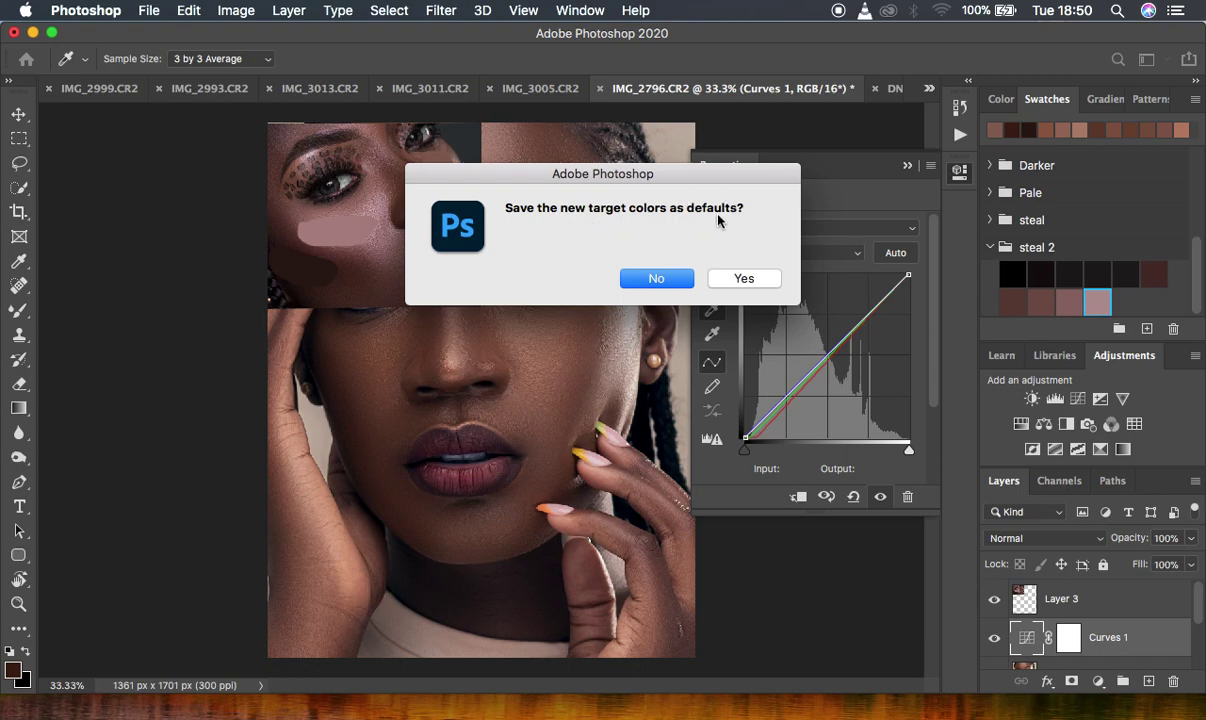
pyautogui.click(657, 279)
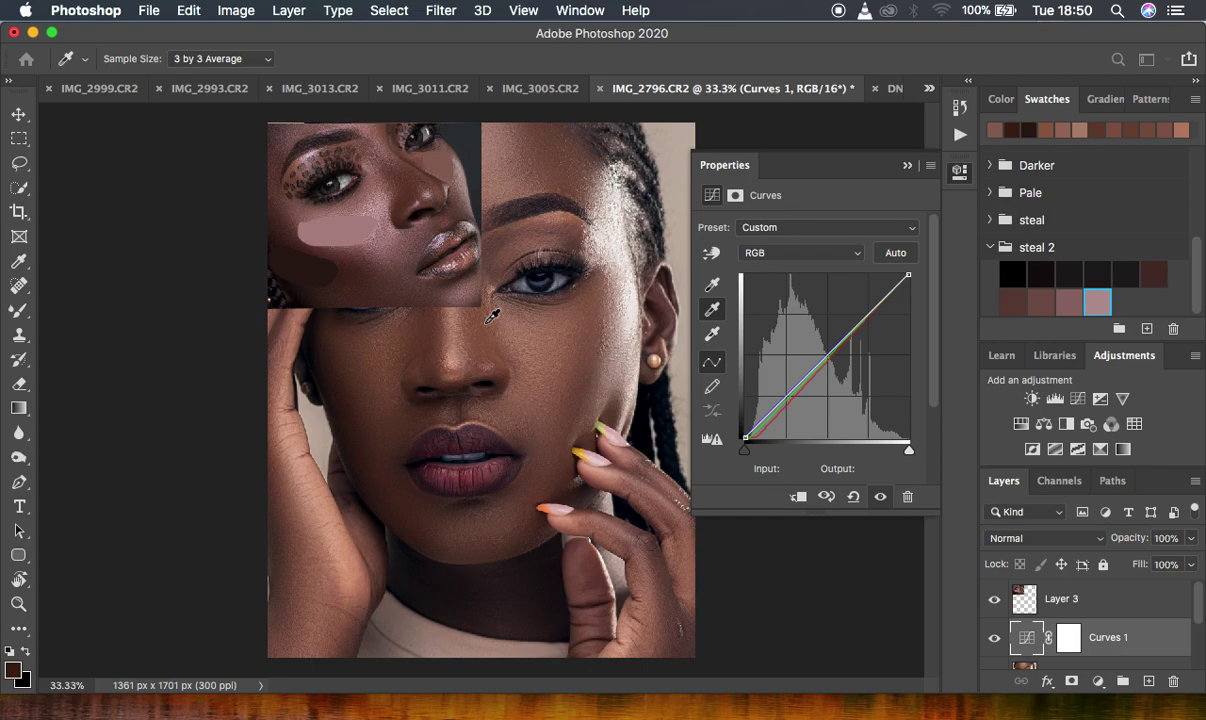
# Step: Sample gray points across the portrait's cheek, forehead, eyelid and nose side, ending on the outer cheek, to match the midtones
pyautogui.click(543, 333)
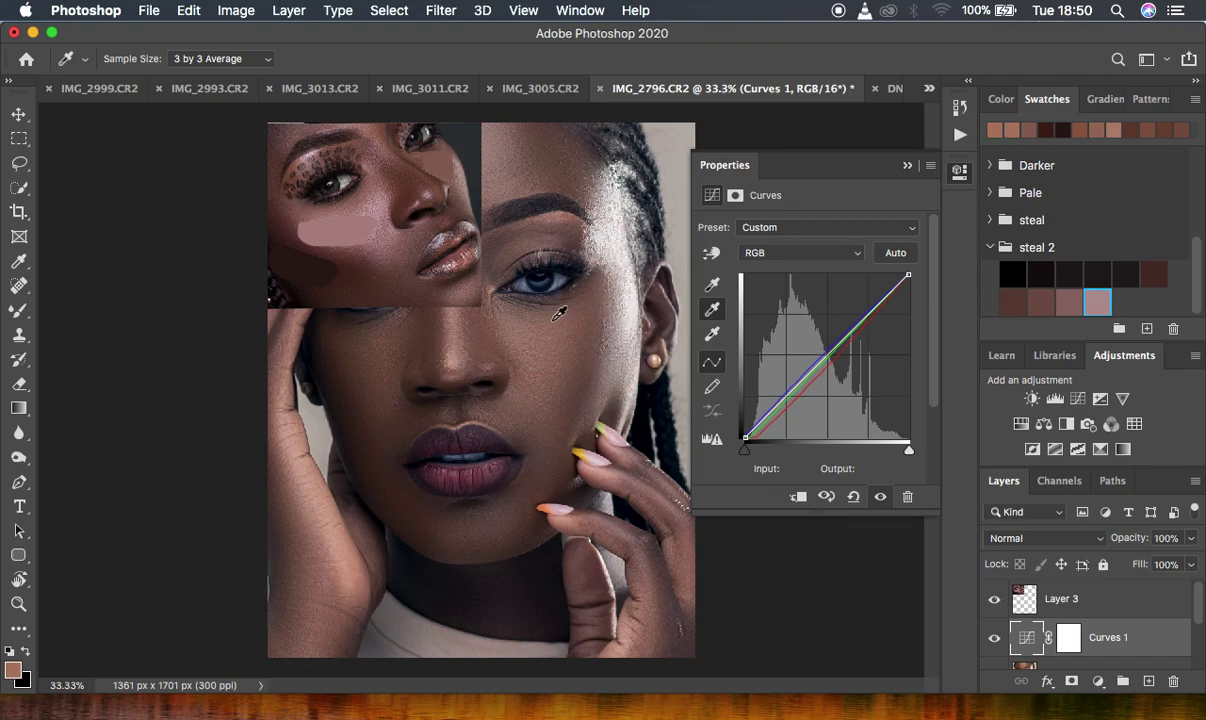
pyautogui.click(532, 295)
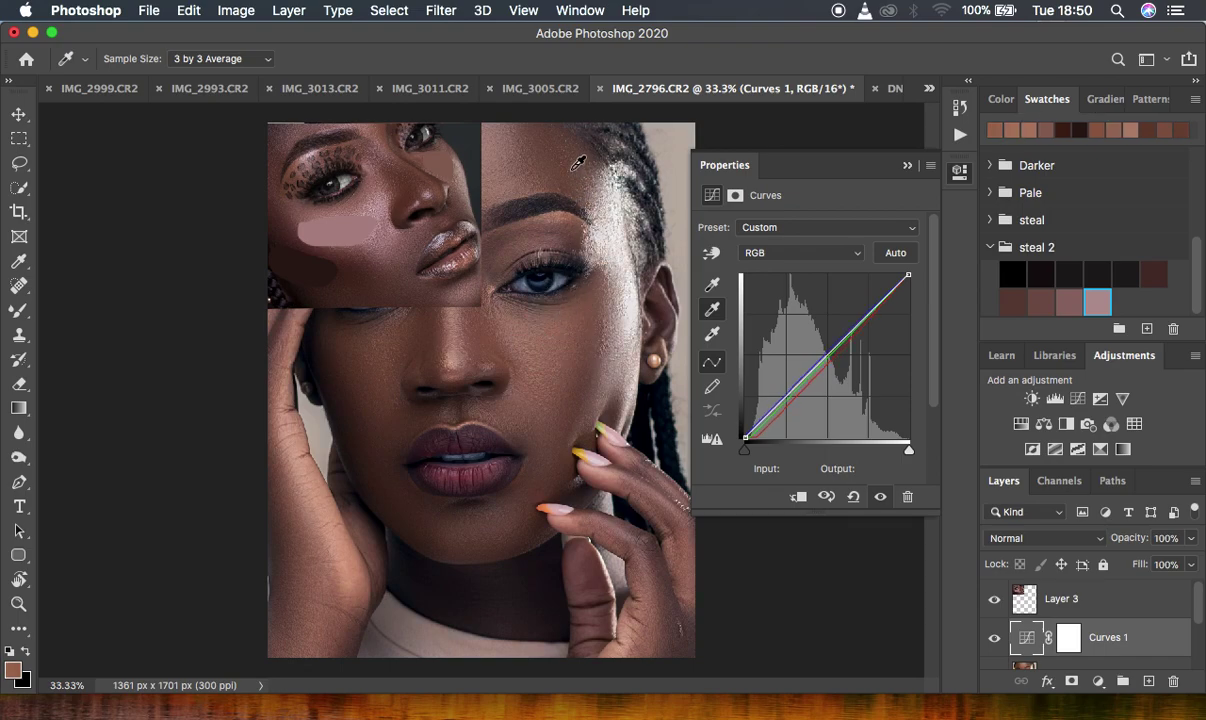
pyautogui.click(547, 143)
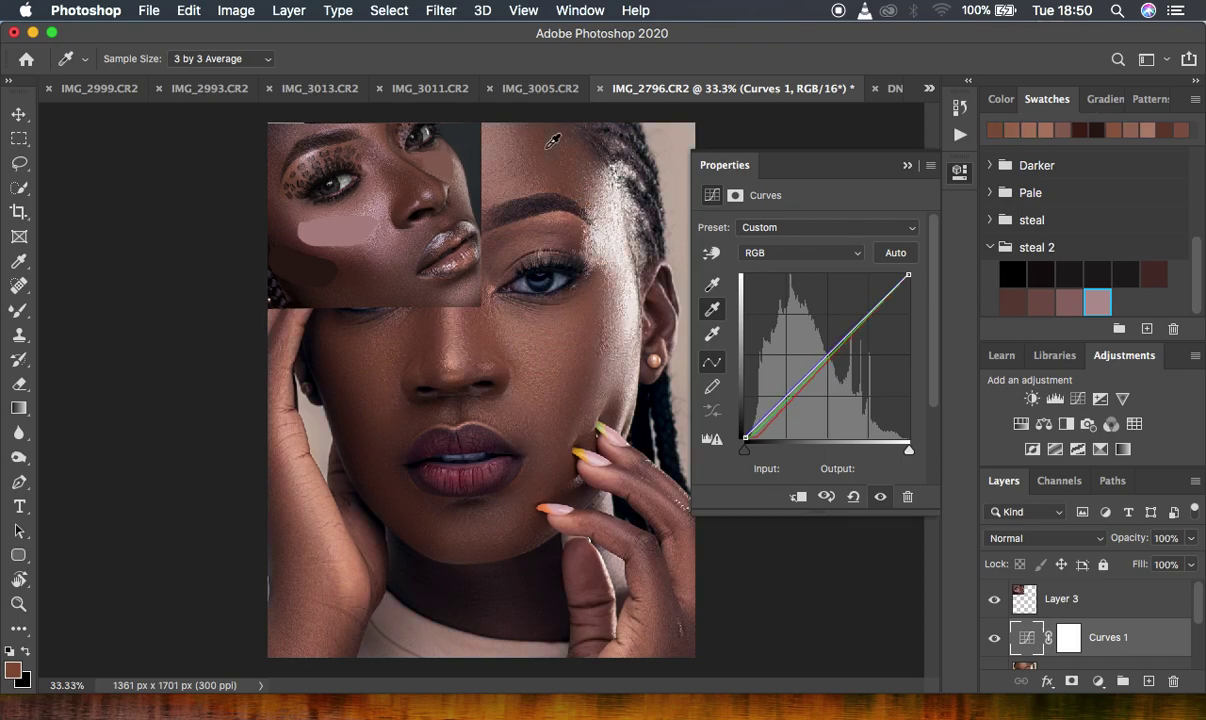
pyautogui.click(589, 313)
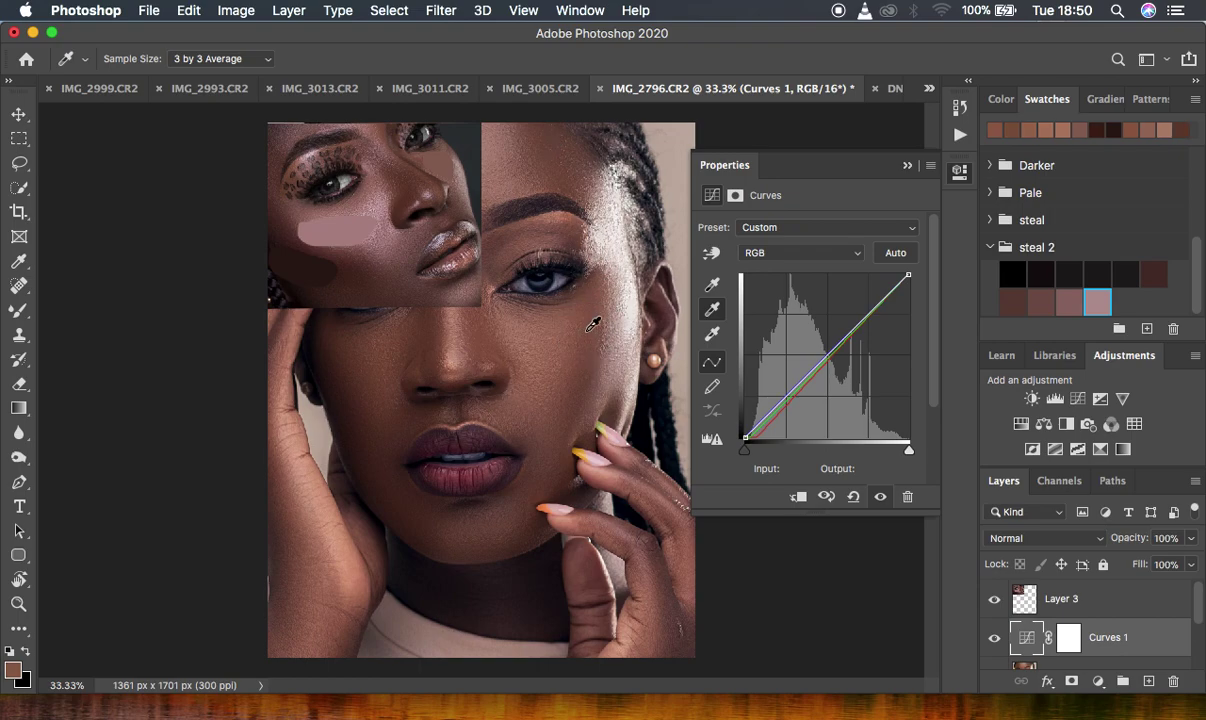
pyautogui.click(531, 352)
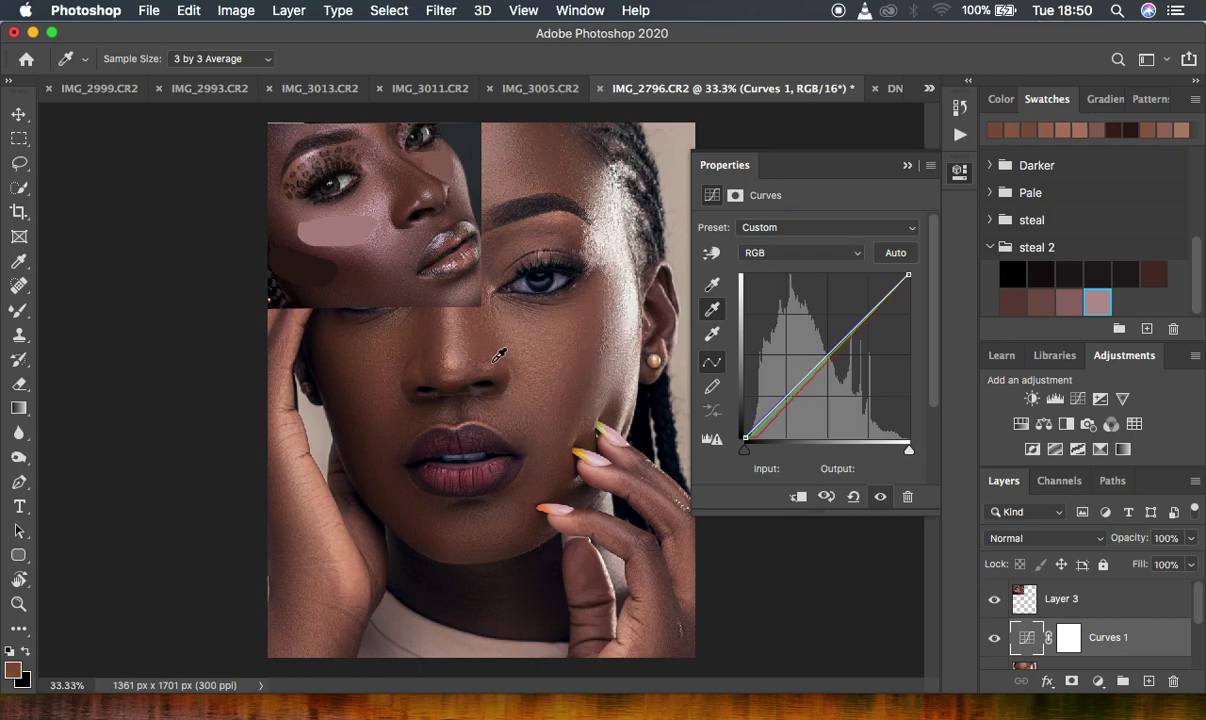
pyautogui.click(497, 352)
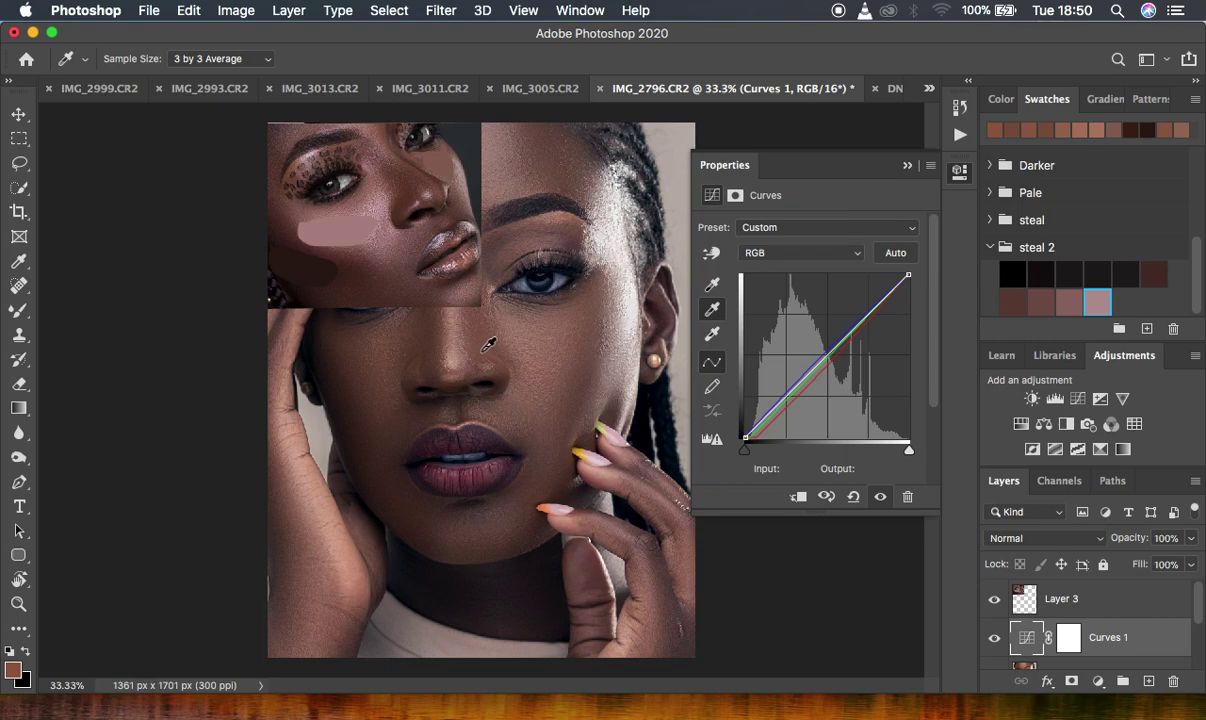
pyautogui.click(573, 430)
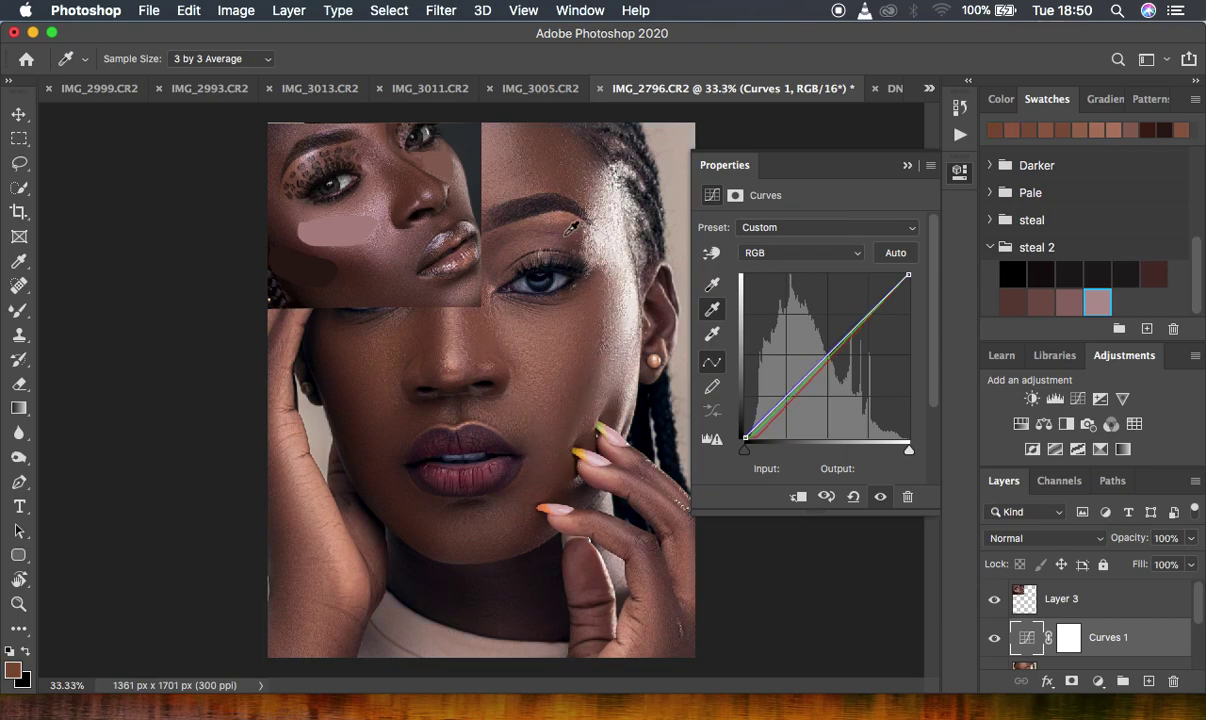
pyautogui.click(566, 228)
pyautogui.click(548, 238)
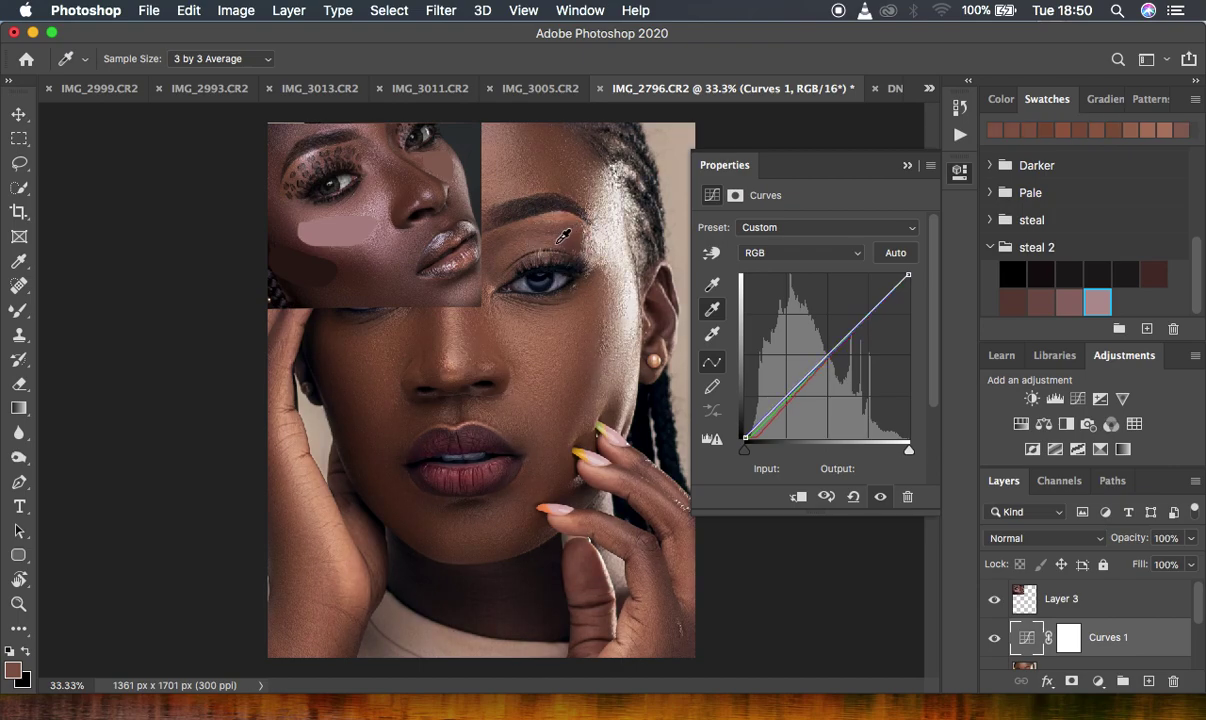
pyautogui.click(561, 178)
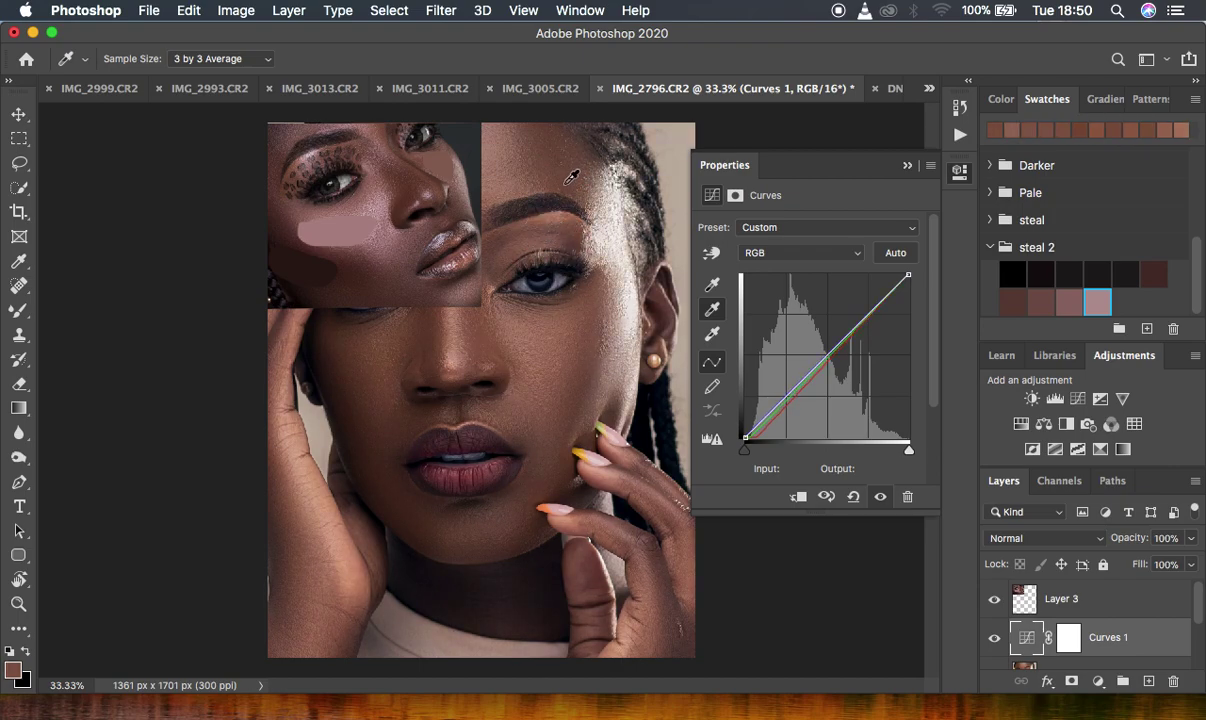
pyautogui.click(552, 316)
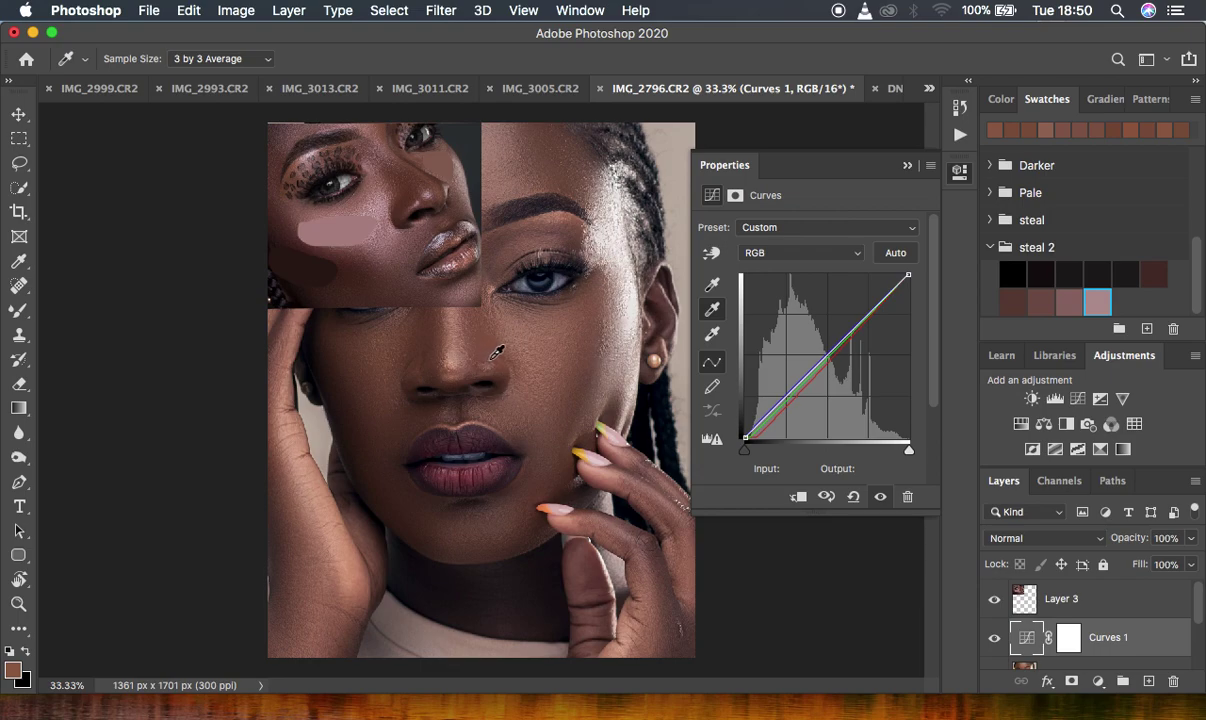
pyautogui.click(471, 334)
pyautogui.click(476, 334)
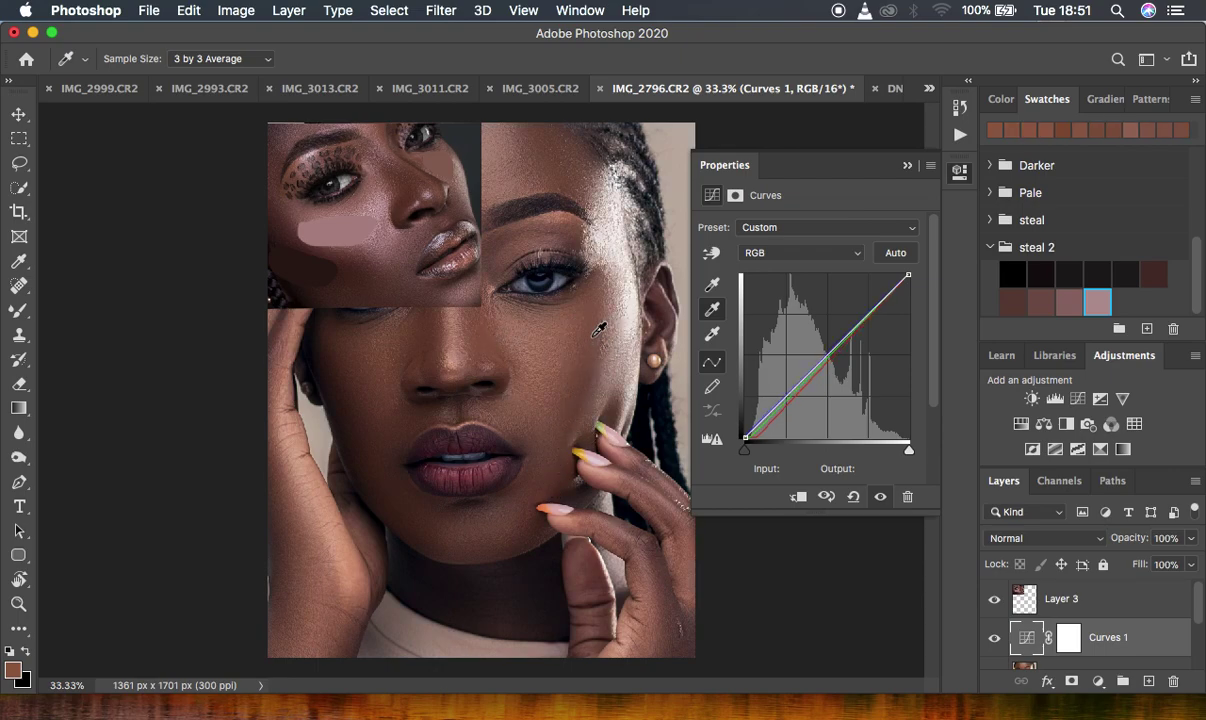
pyautogui.click(558, 180)
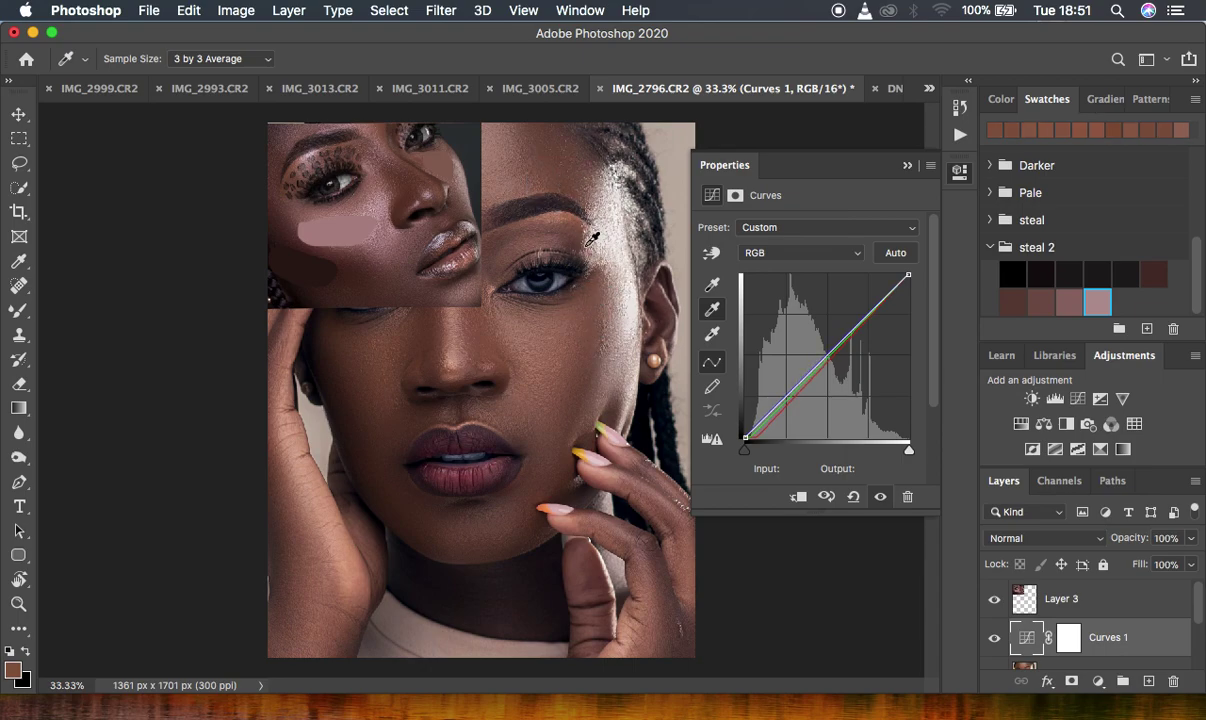
pyautogui.click(500, 245)
pyautogui.click(556, 300)
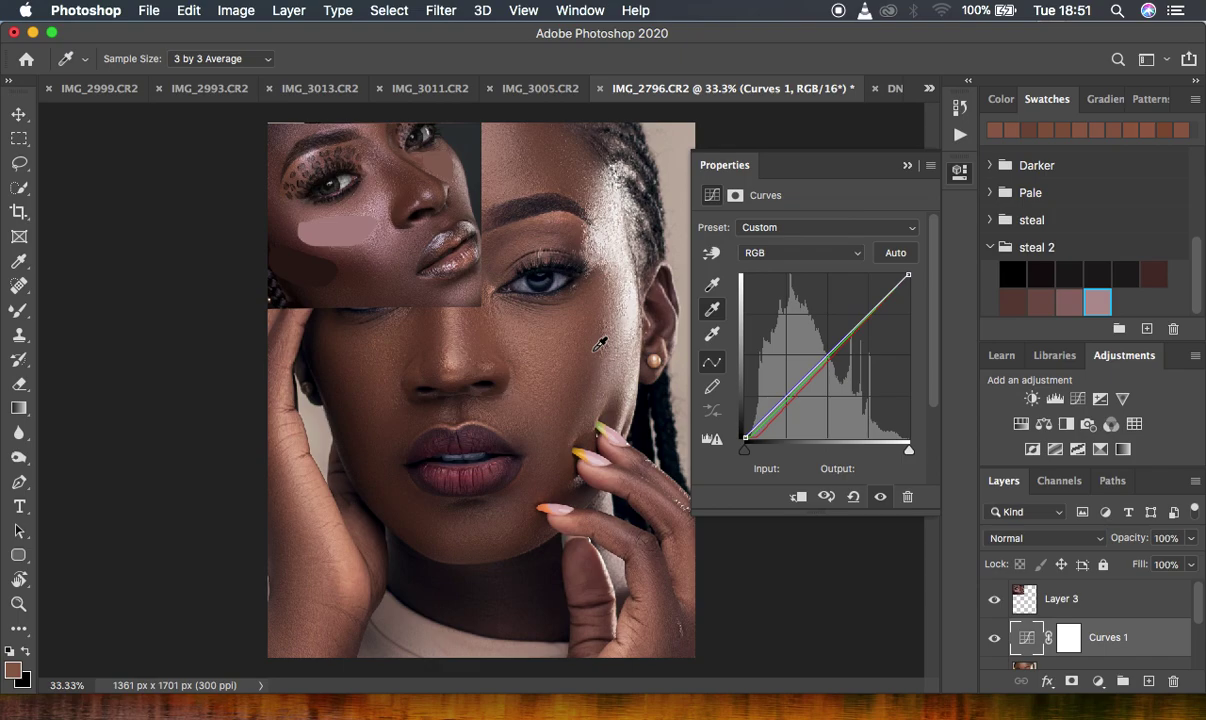
pyautogui.click(590, 348)
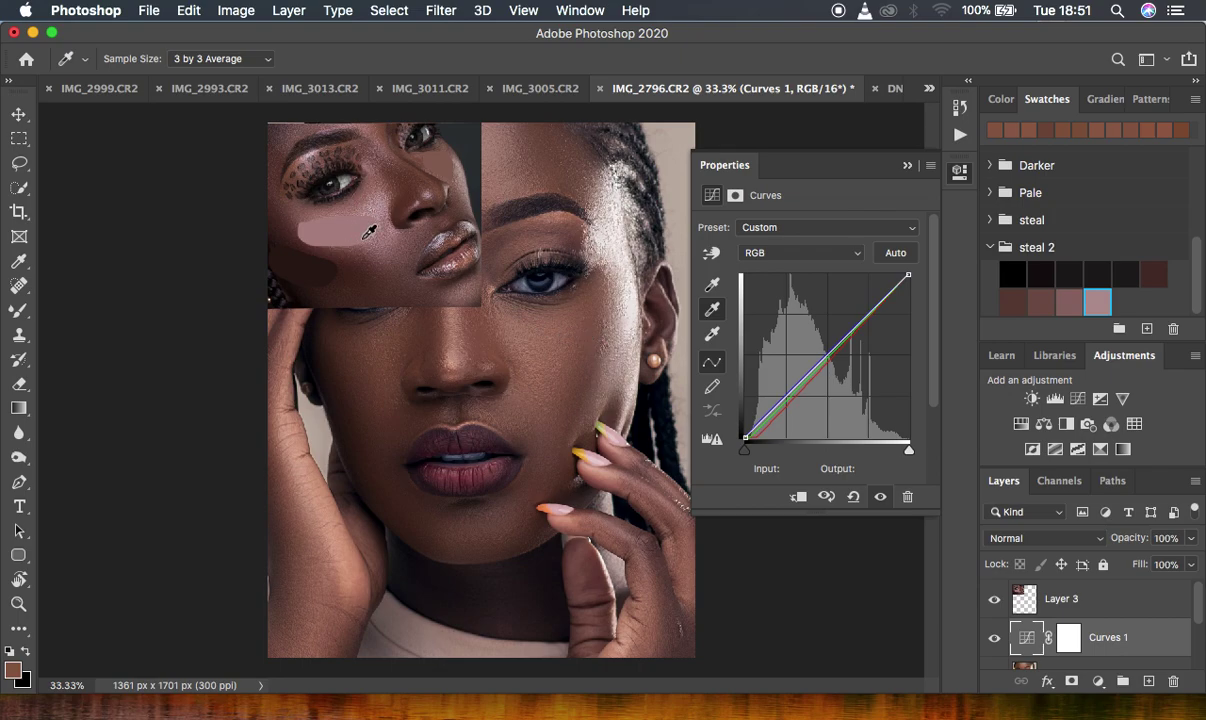
# Step: Set the Curves target highlight color from the averaged bright cheek patch (a38786) without saving it as a default
pyautogui.doubleClick(712, 337)
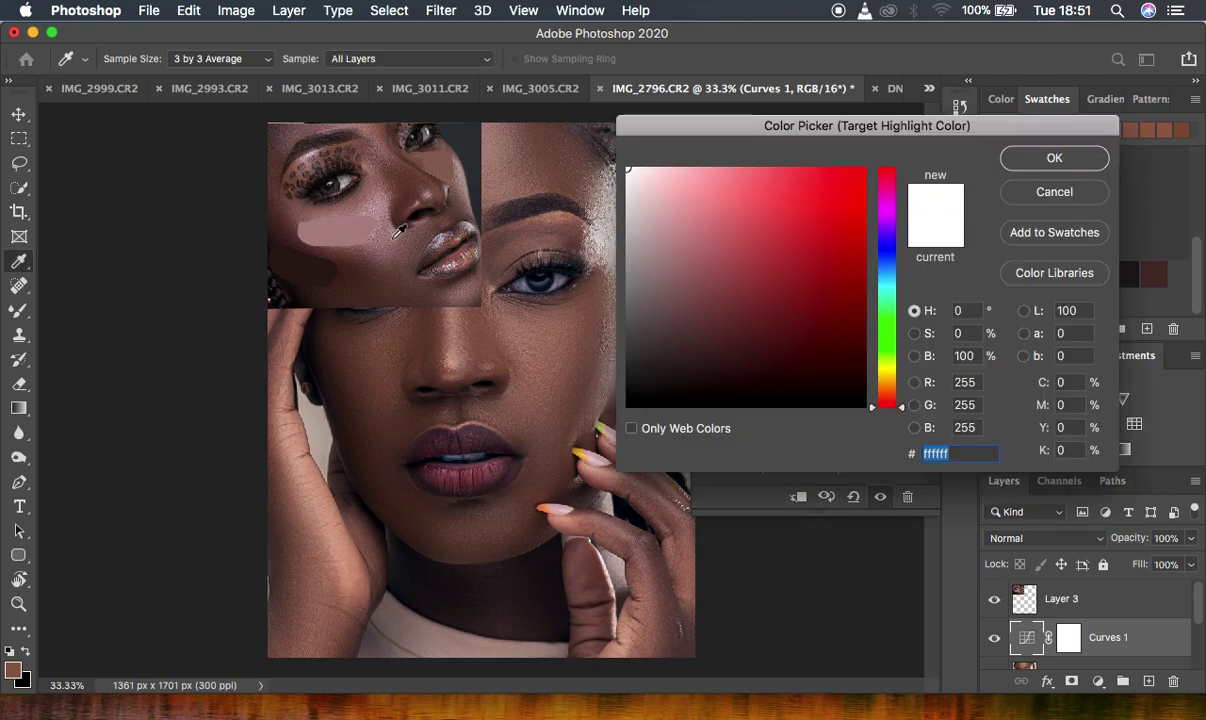
pyautogui.click(347, 228)
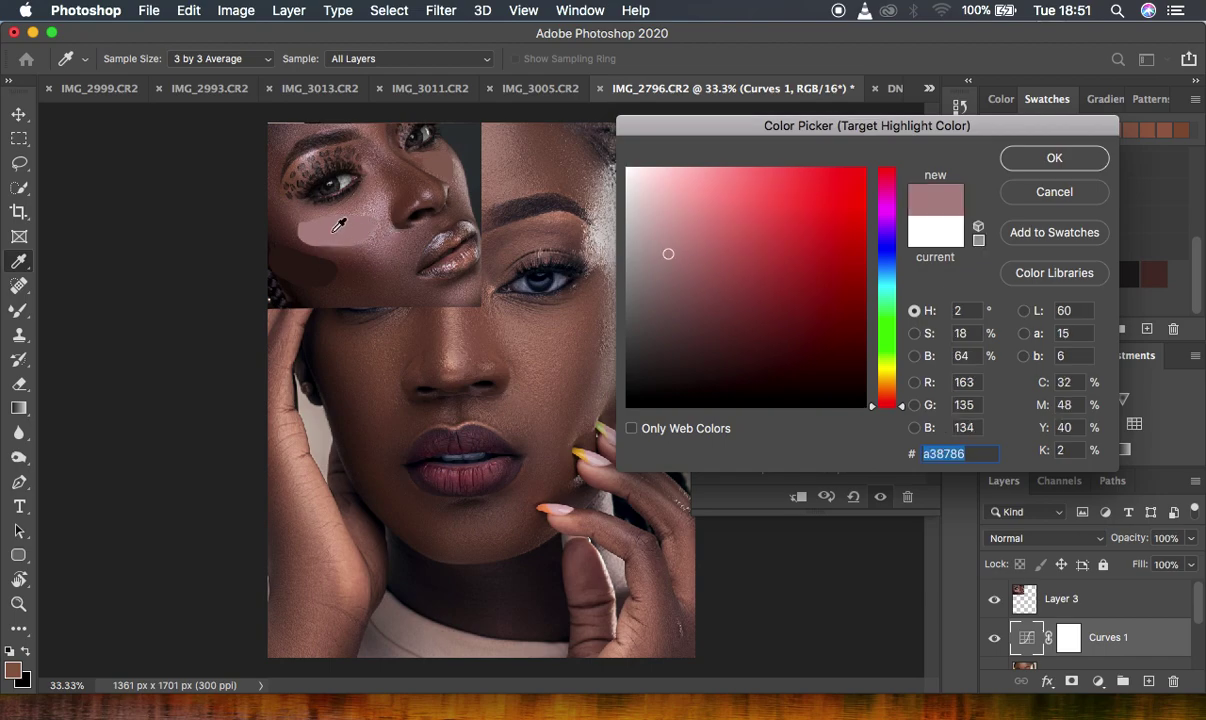
pyautogui.click(1060, 158)
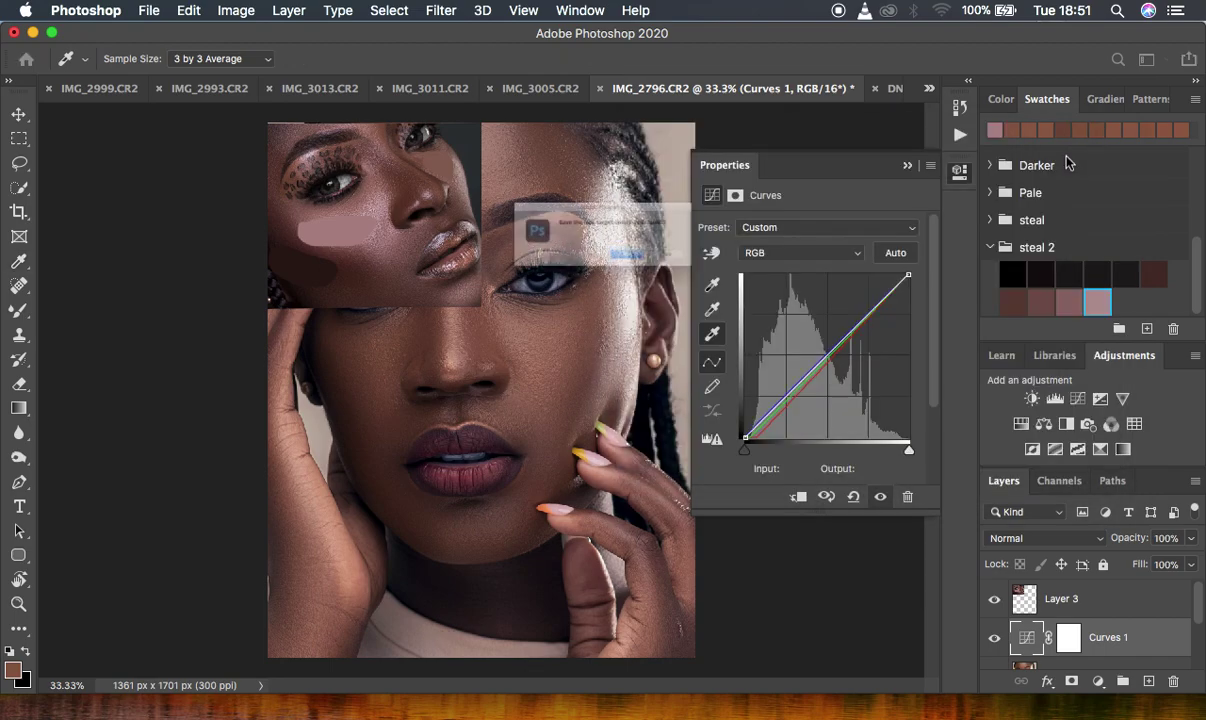
pyautogui.click(654, 281)
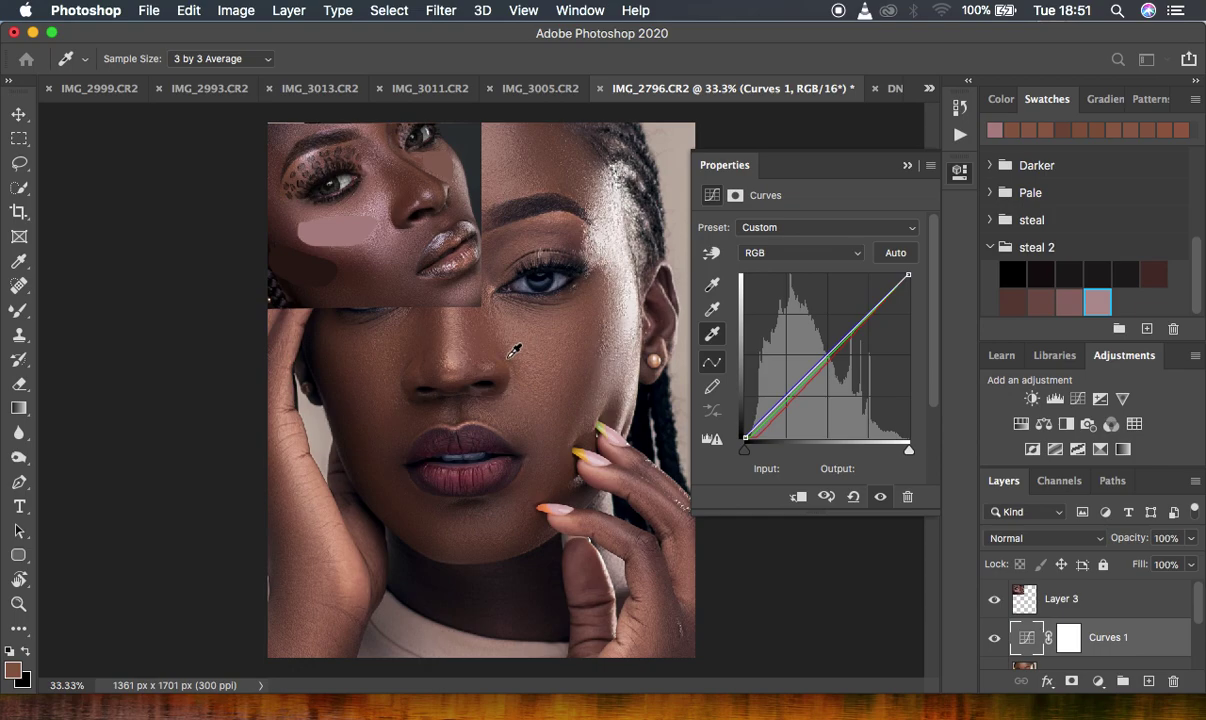
# Step: Try white points on the portrait's nose, outer brow, cheek and raised fingers to match the highlight tones
pyautogui.click(457, 356)
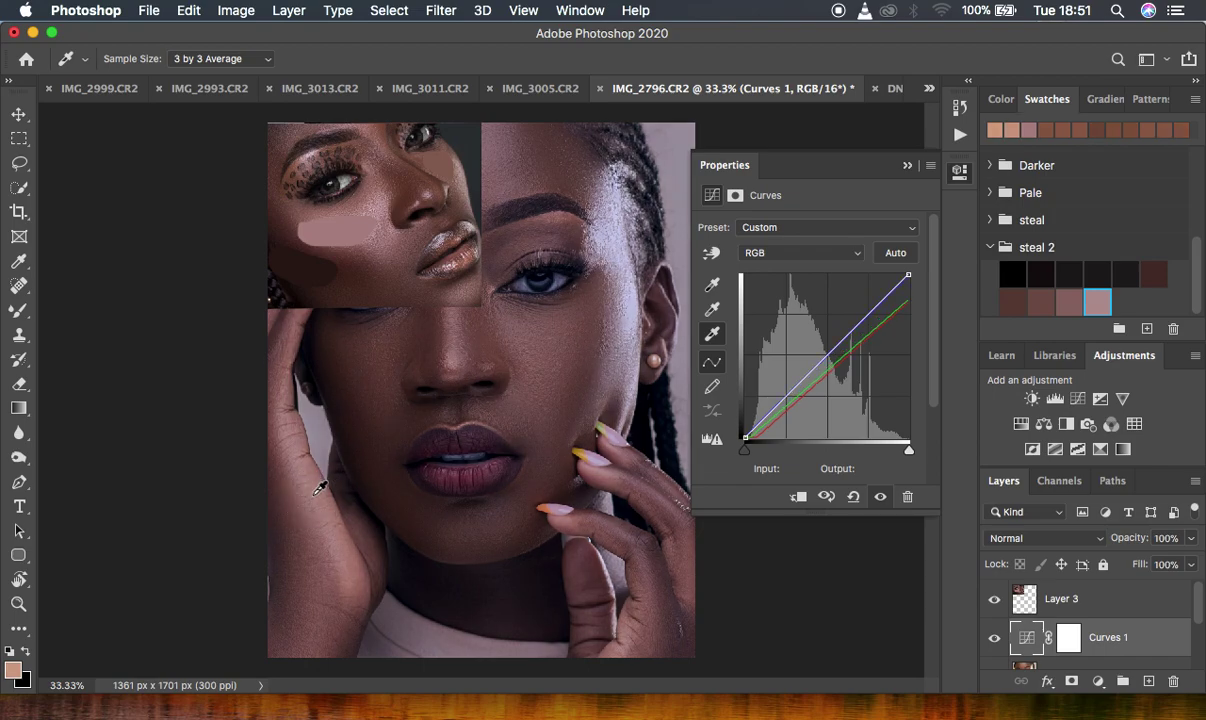
pyautogui.click(569, 216)
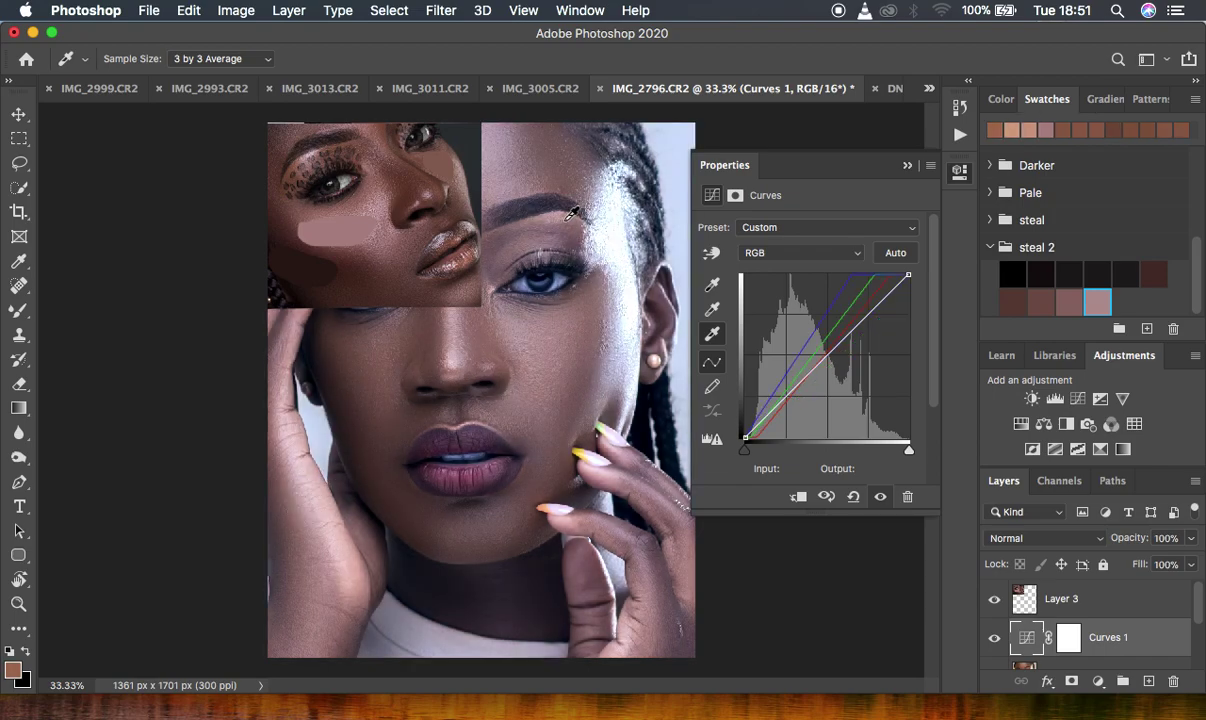
pyautogui.click(571, 335)
pyautogui.click(551, 345)
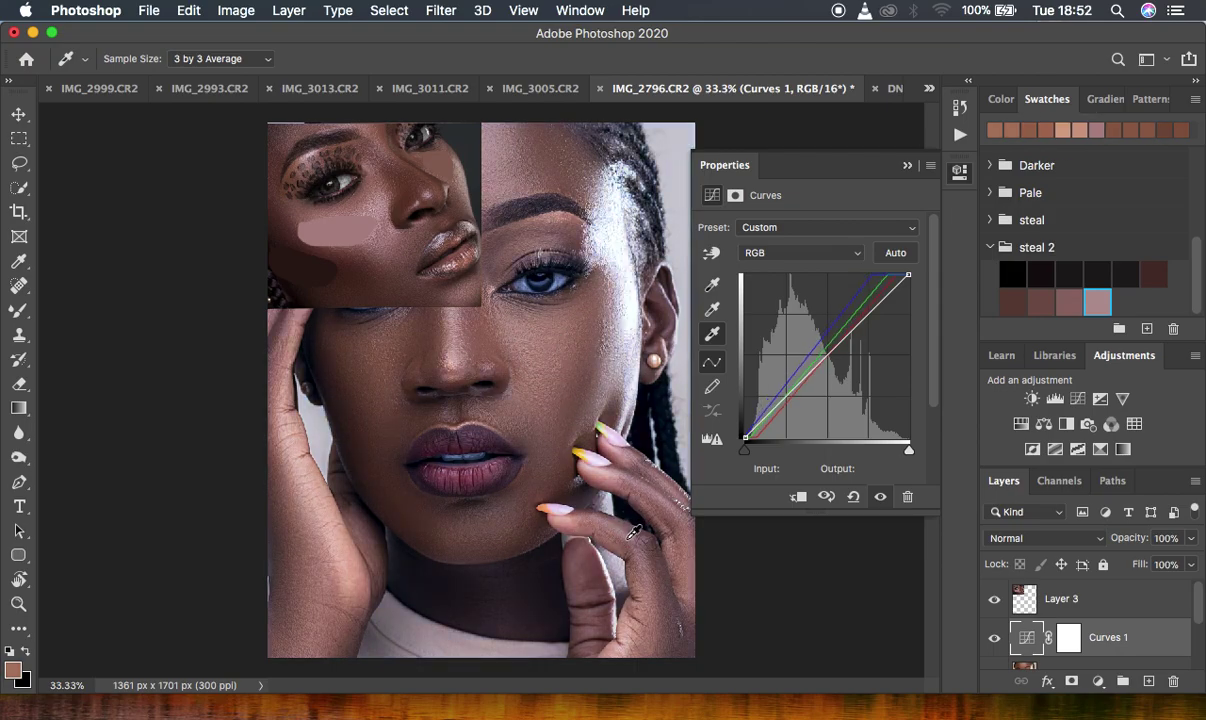
pyautogui.click(616, 534)
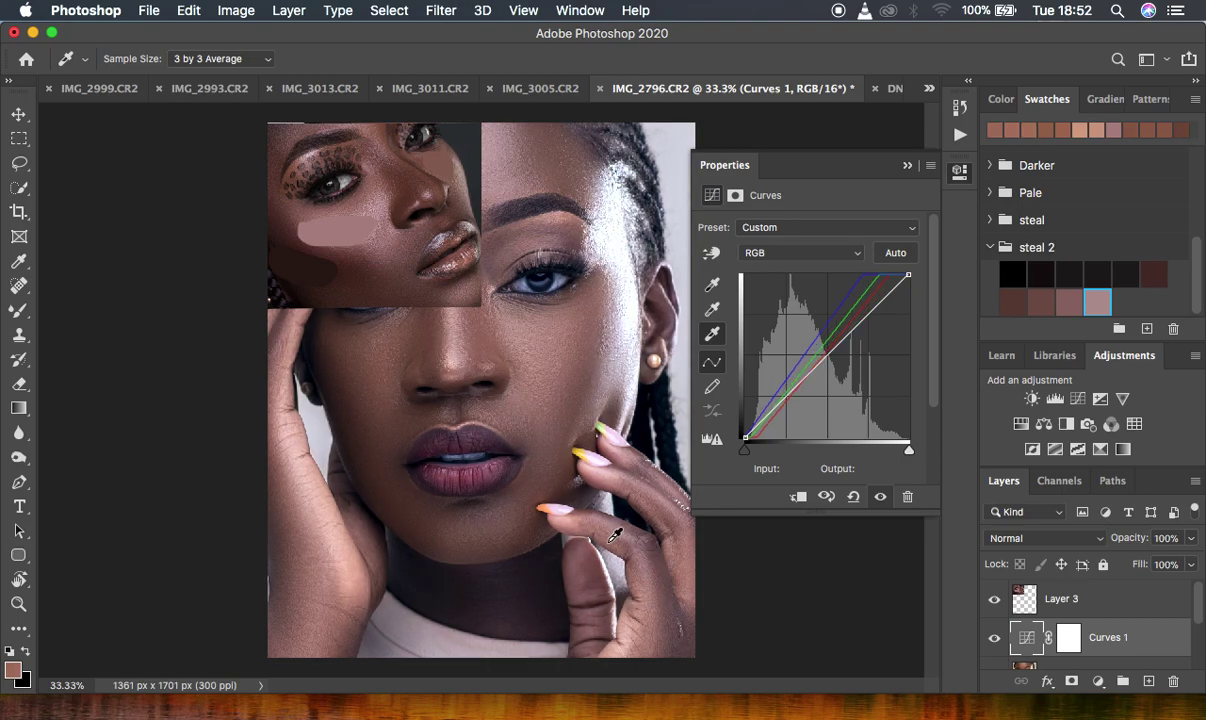
pyautogui.click(576, 520)
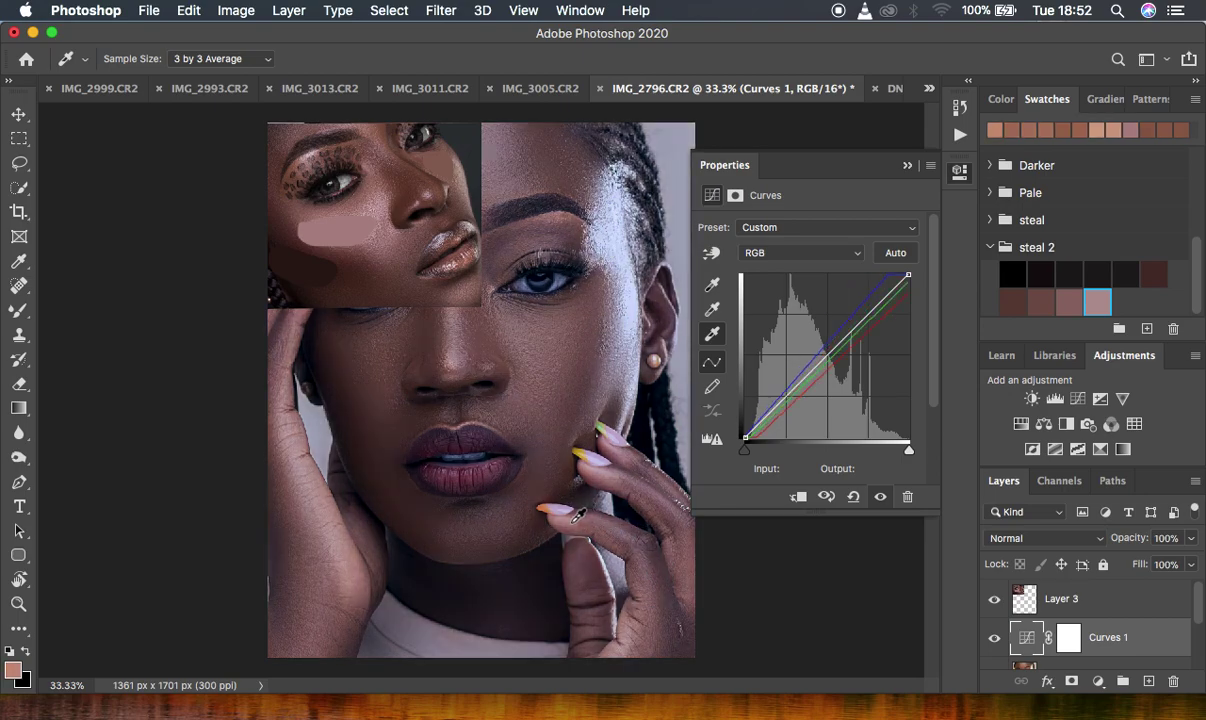
pyautogui.click(552, 495)
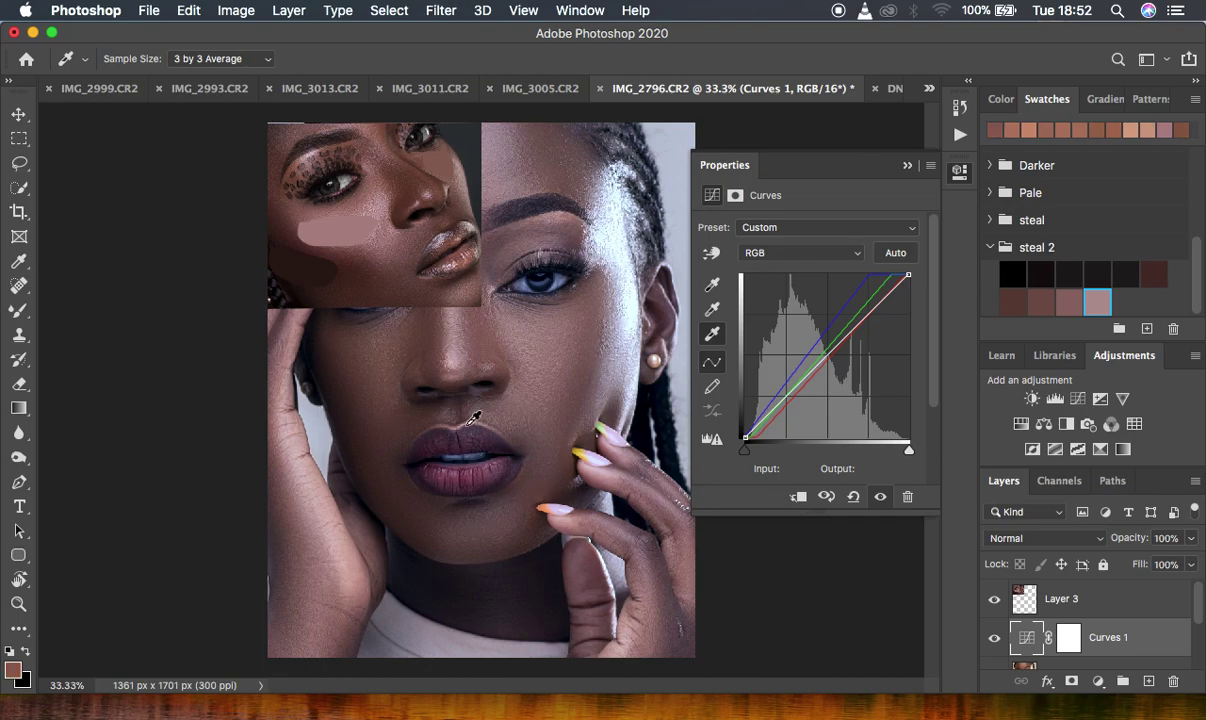
# Step: Try further white points above the upper lip and around the bright tip of the portrait's nose
pyautogui.click(474, 418)
pyautogui.click(462, 352)
pyautogui.moveTo(462, 352); pyautogui.dragTo(470, 356)
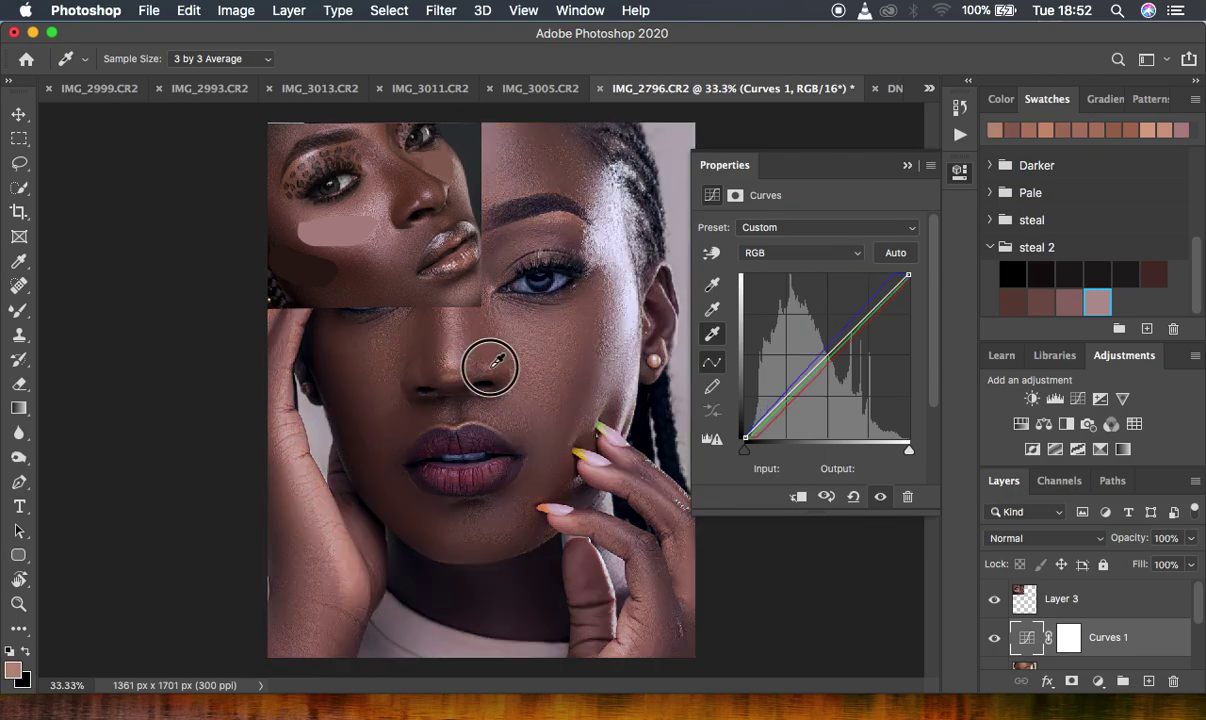
pyautogui.click(478, 350)
pyautogui.click(462, 352)
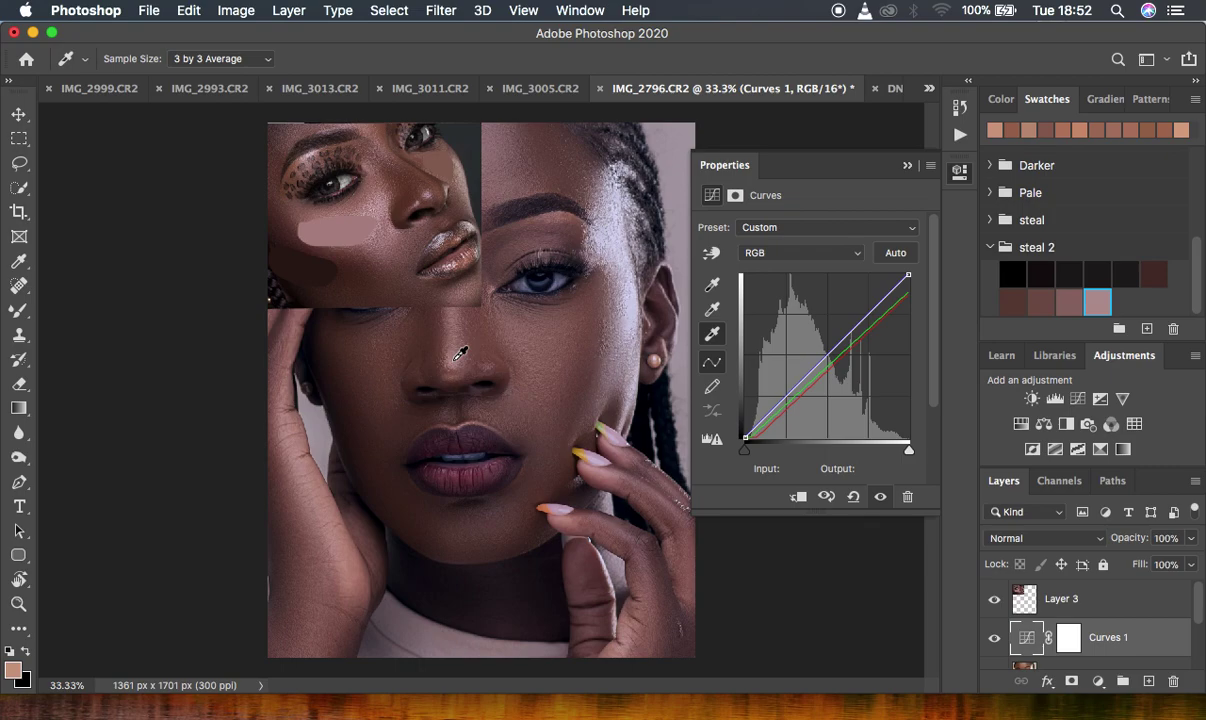
pyautogui.click(468, 350)
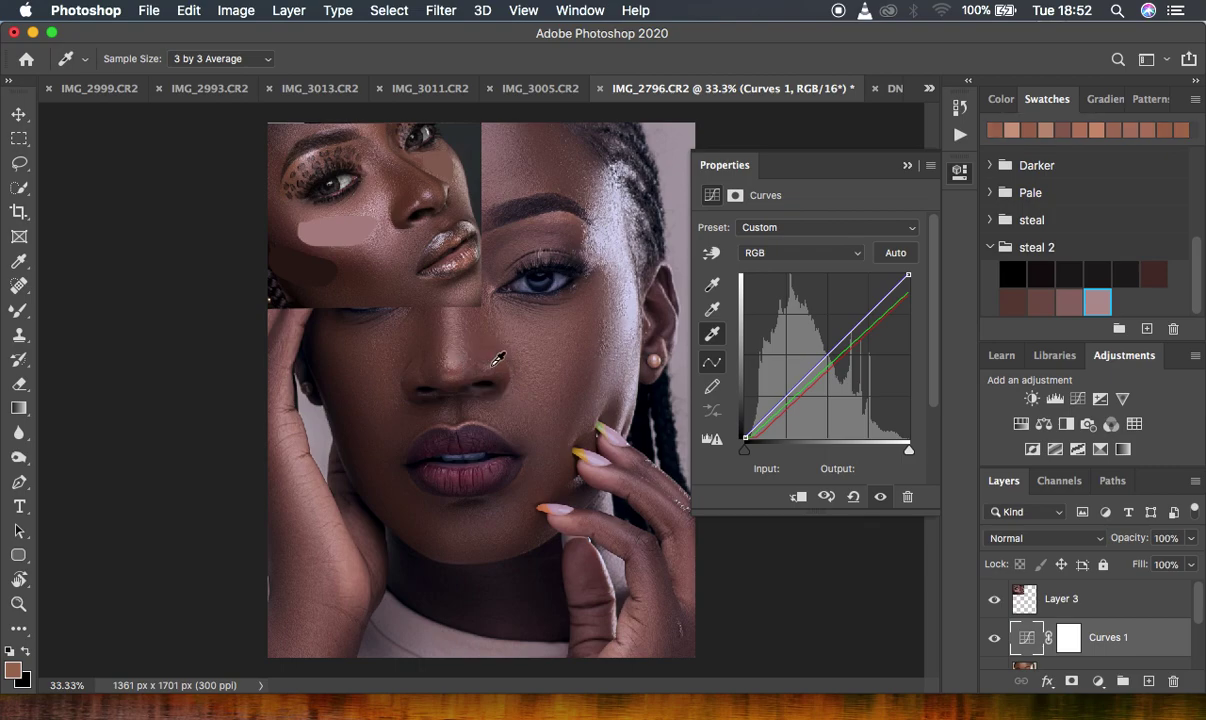
pyautogui.click(463, 352)
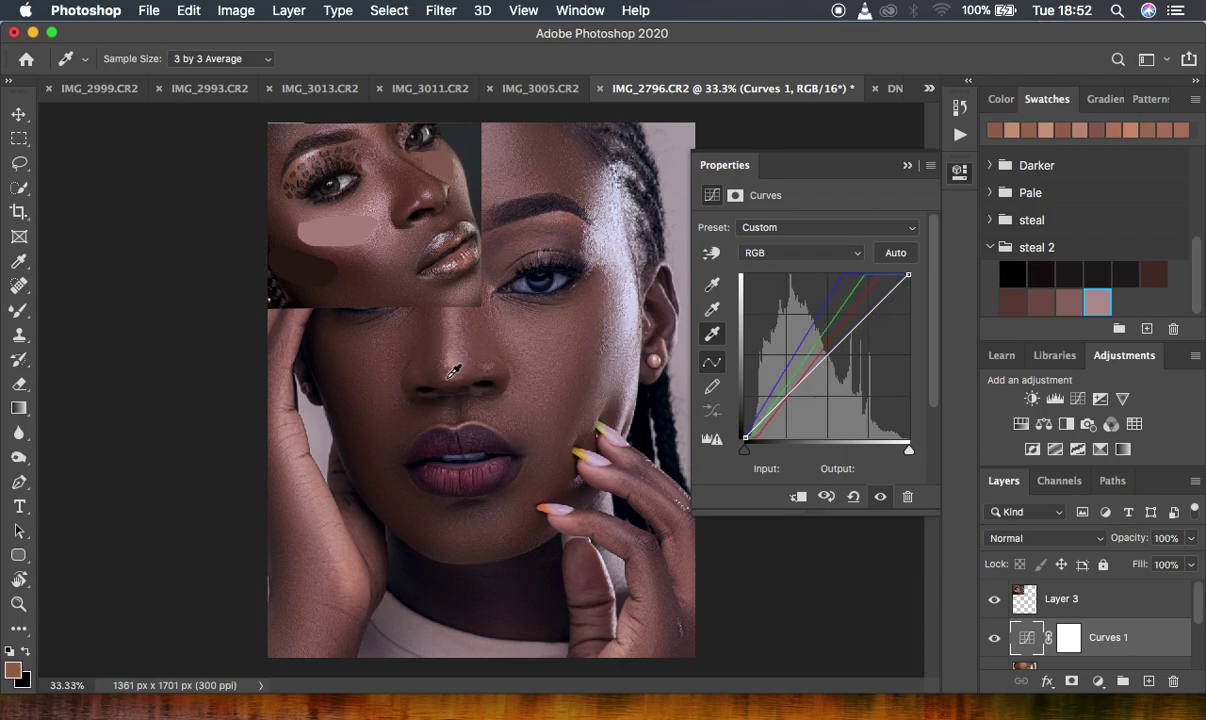
pyautogui.click(458, 366)
pyautogui.click(462, 359)
pyautogui.click(458, 353)
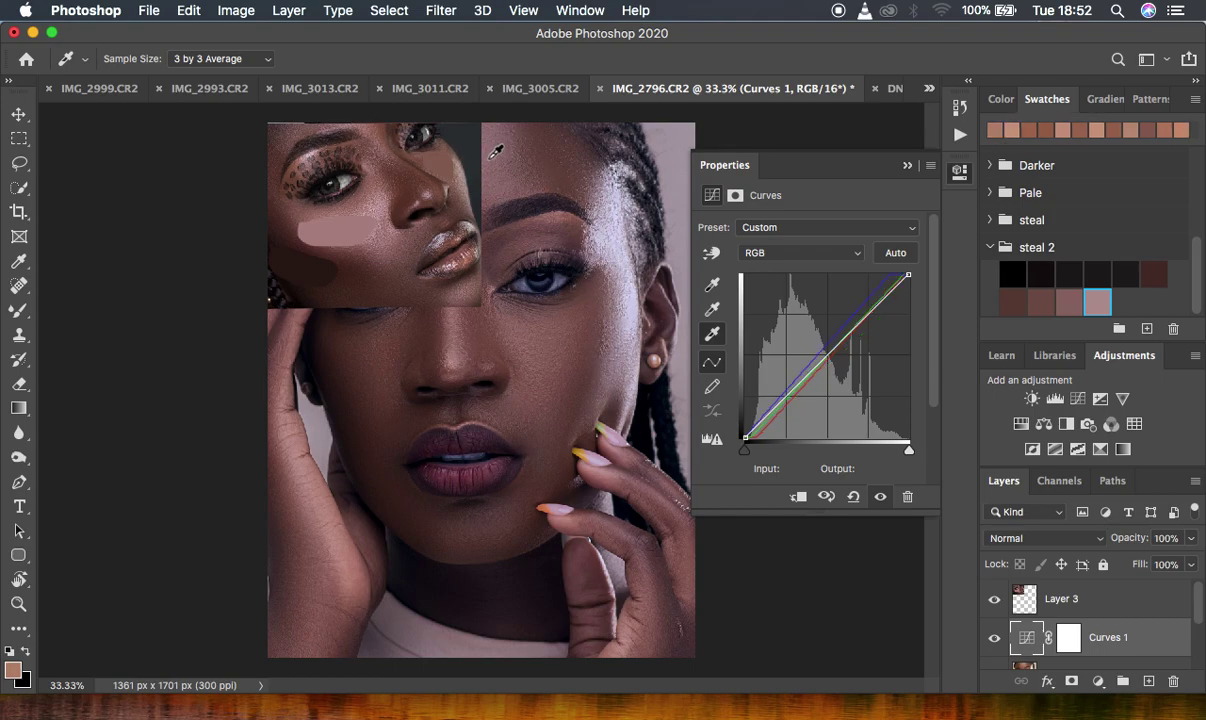
# Step: Set the Curves white point on the portrait's forehead just beside the edge of the pasted reference face
pyautogui.click(491, 155)
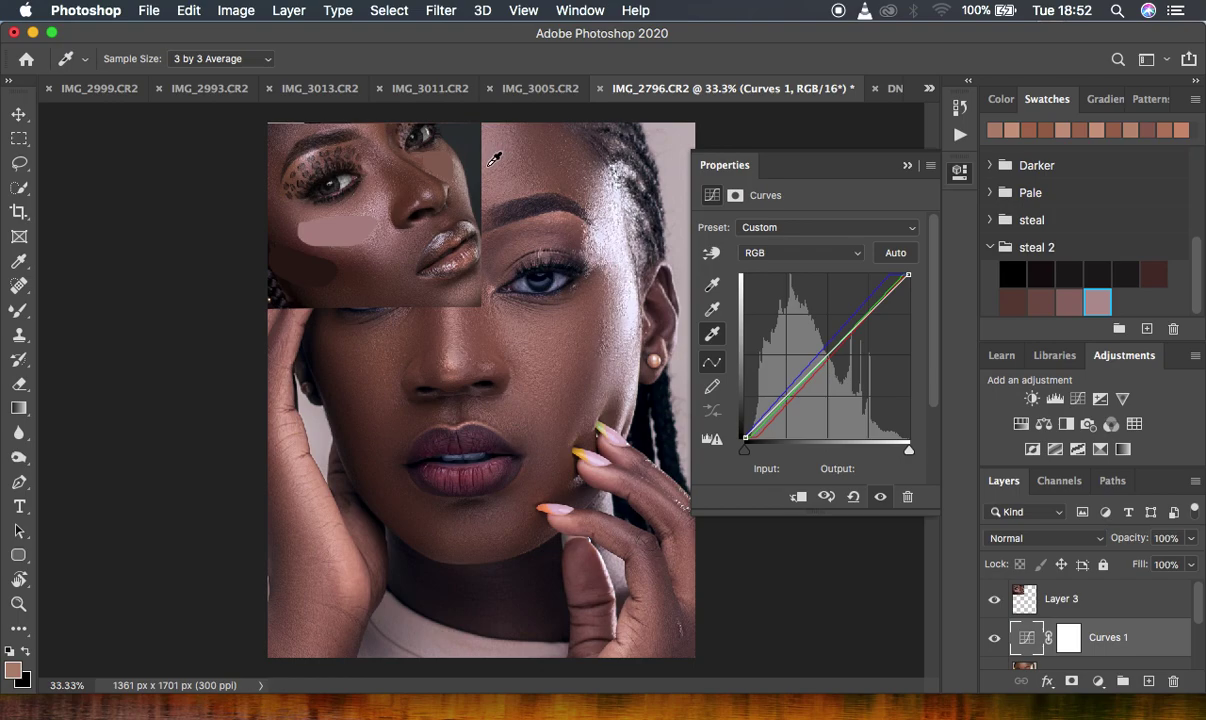
pyautogui.click(491, 157)
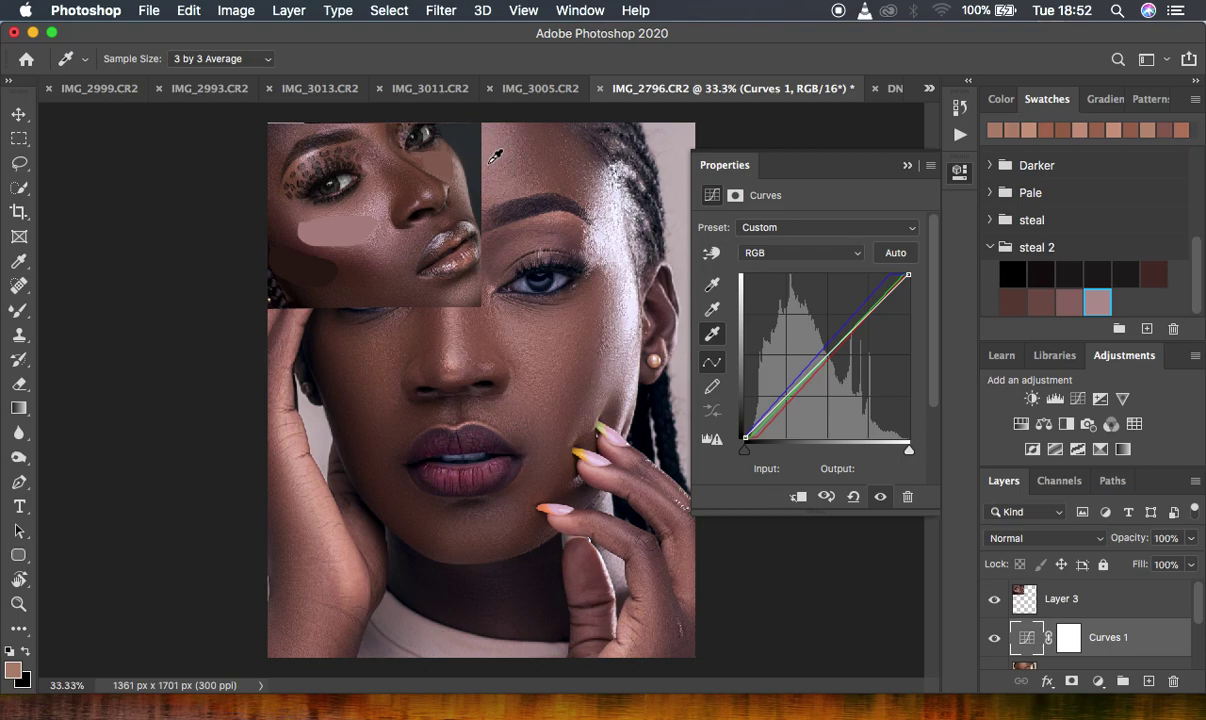
pyautogui.click(490, 151)
pyautogui.click(488, 153)
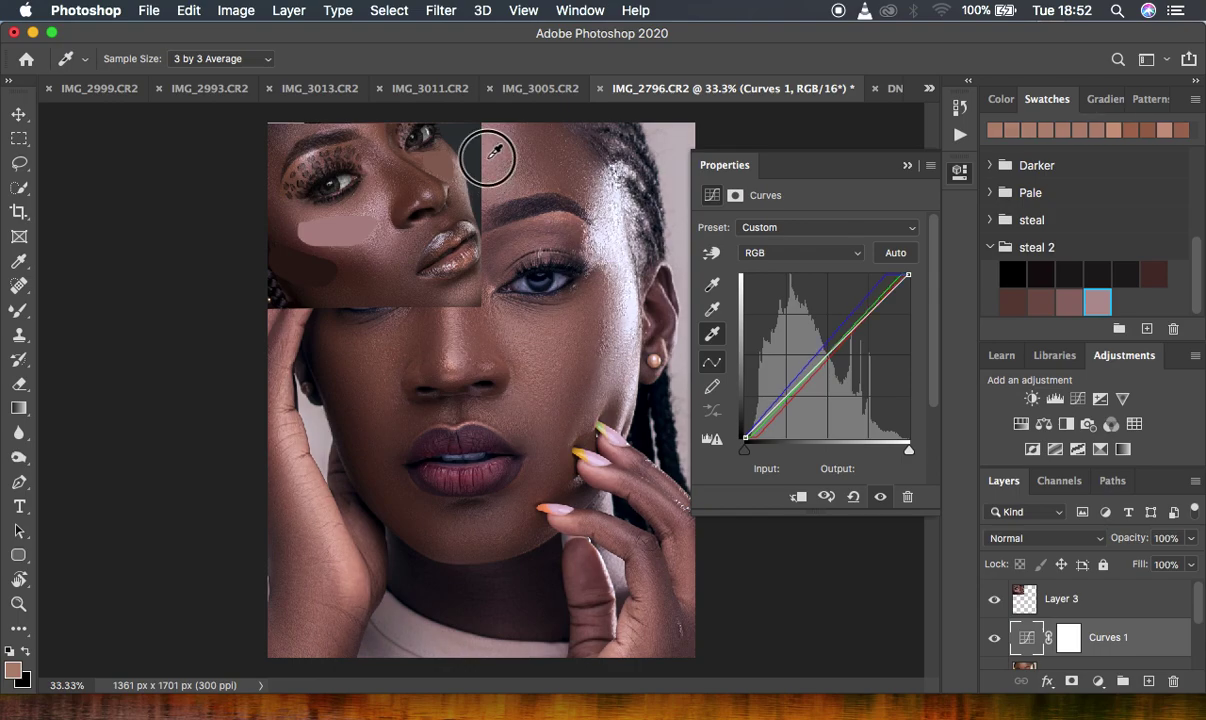
pyautogui.click(491, 138)
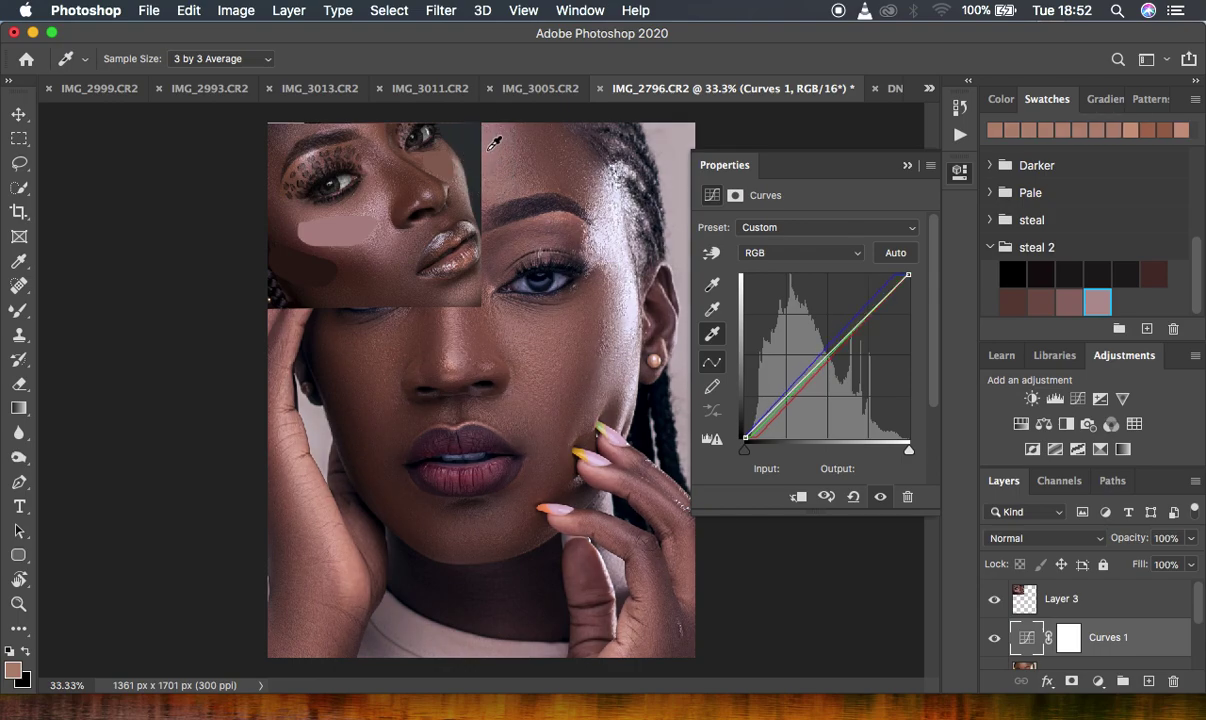
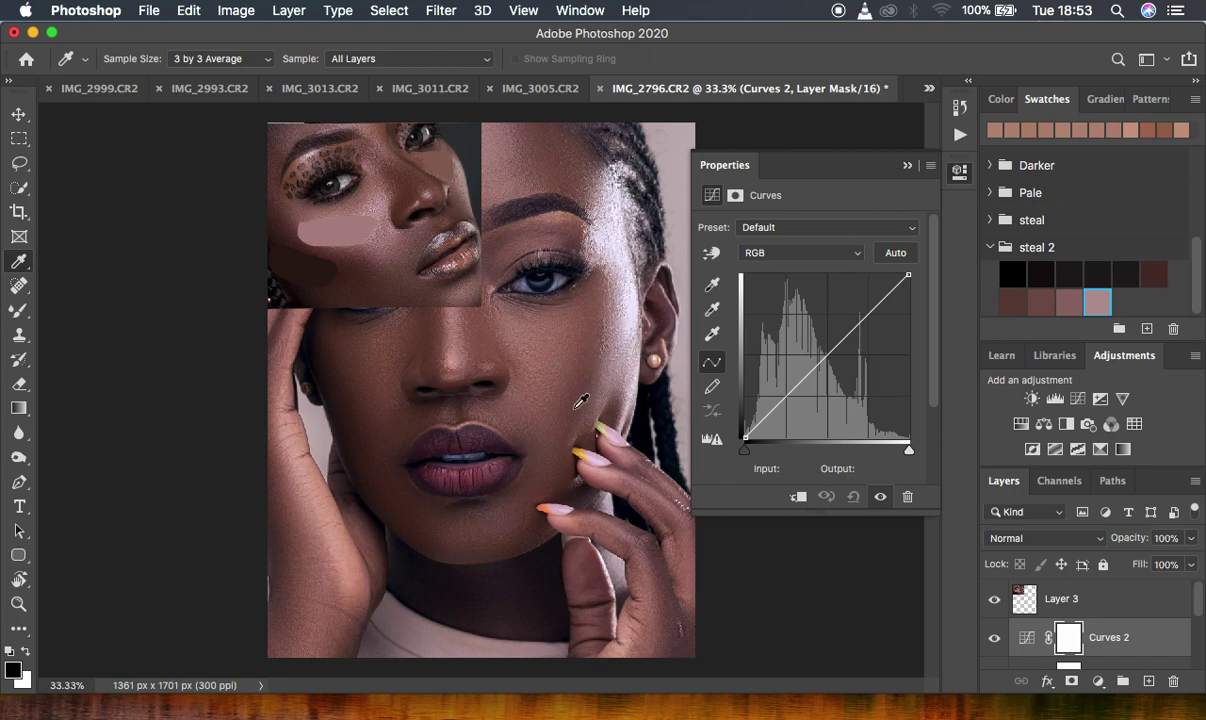
# Step: Fine-tune the Curves 2 tones directly on the image, darkening the cheek midtones and shadowed cheek and slightly lifting the nose highlight
pyautogui.click(712, 254)
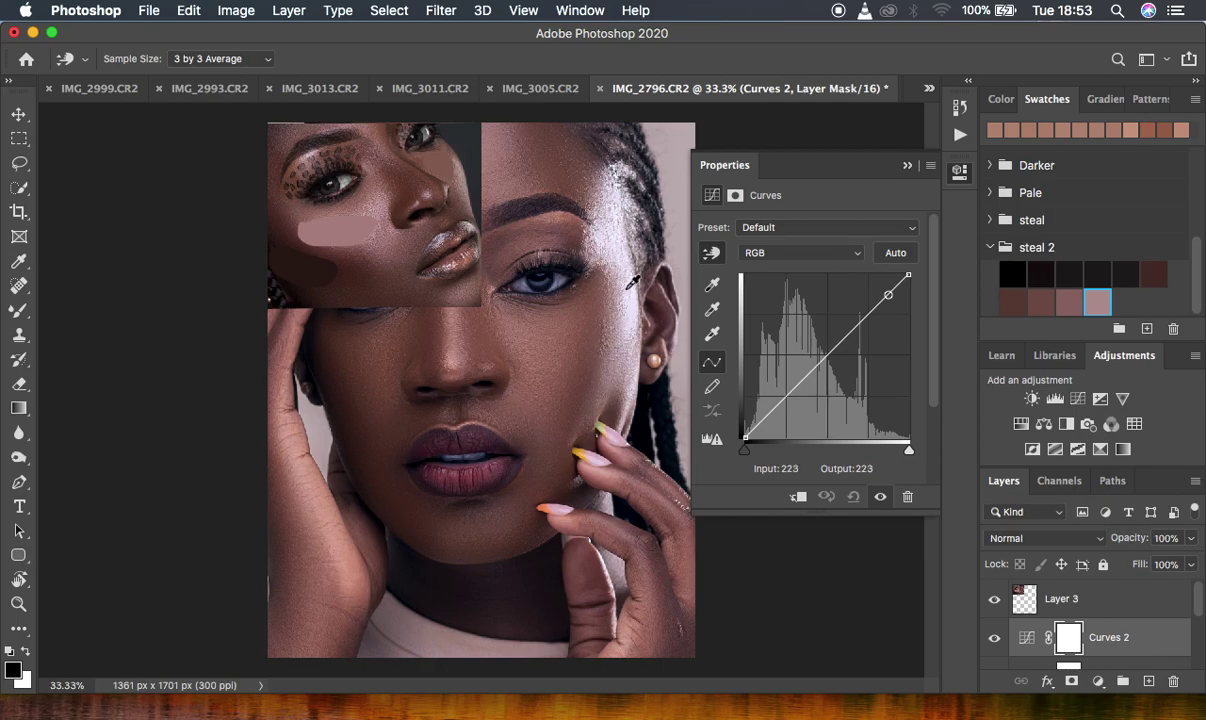
pyautogui.moveTo(552, 333); pyautogui.dragTo(552, 343)
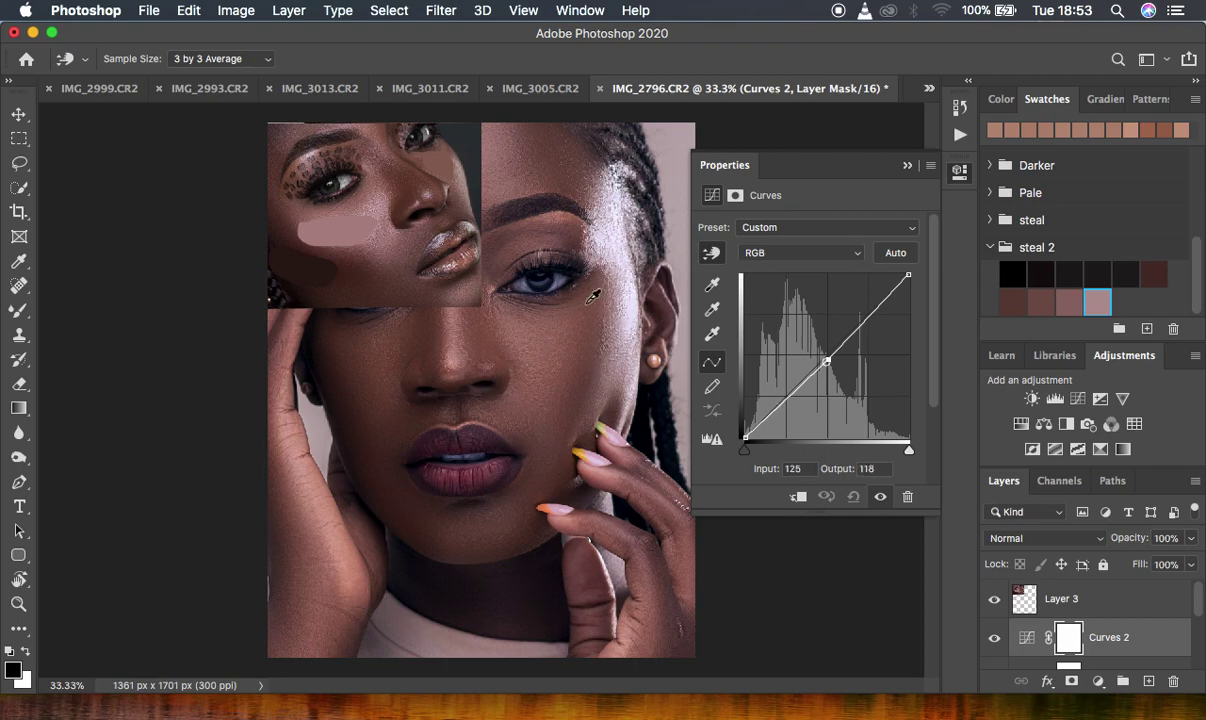
pyautogui.click(459, 348)
pyautogui.moveTo(459, 348); pyautogui.dragTo(459, 346)
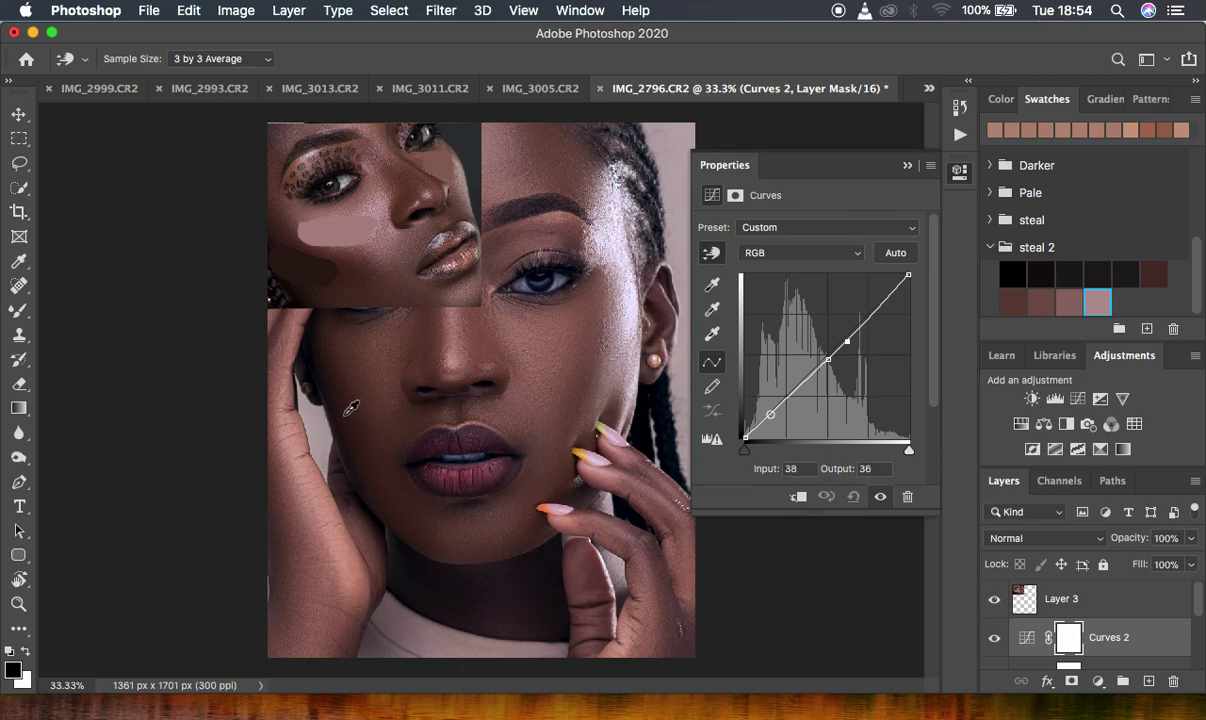
pyautogui.moveTo(351, 409); pyautogui.dragTo(352, 414)
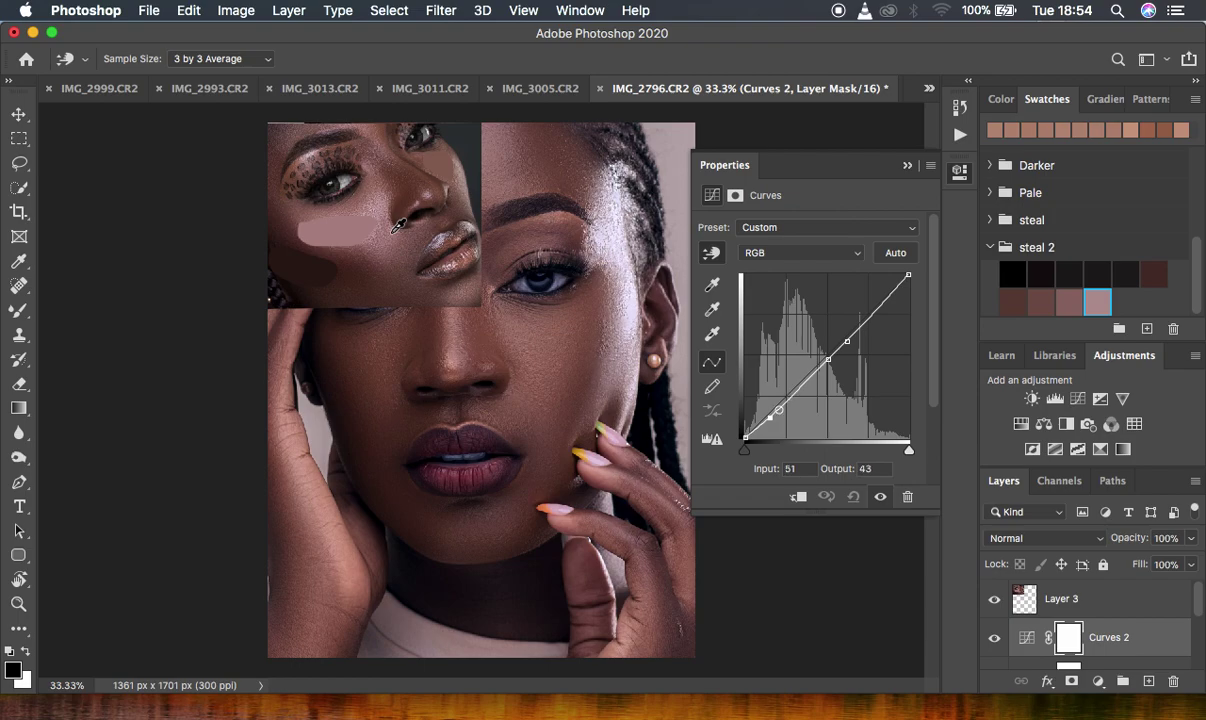
pyautogui.click(908, 168)
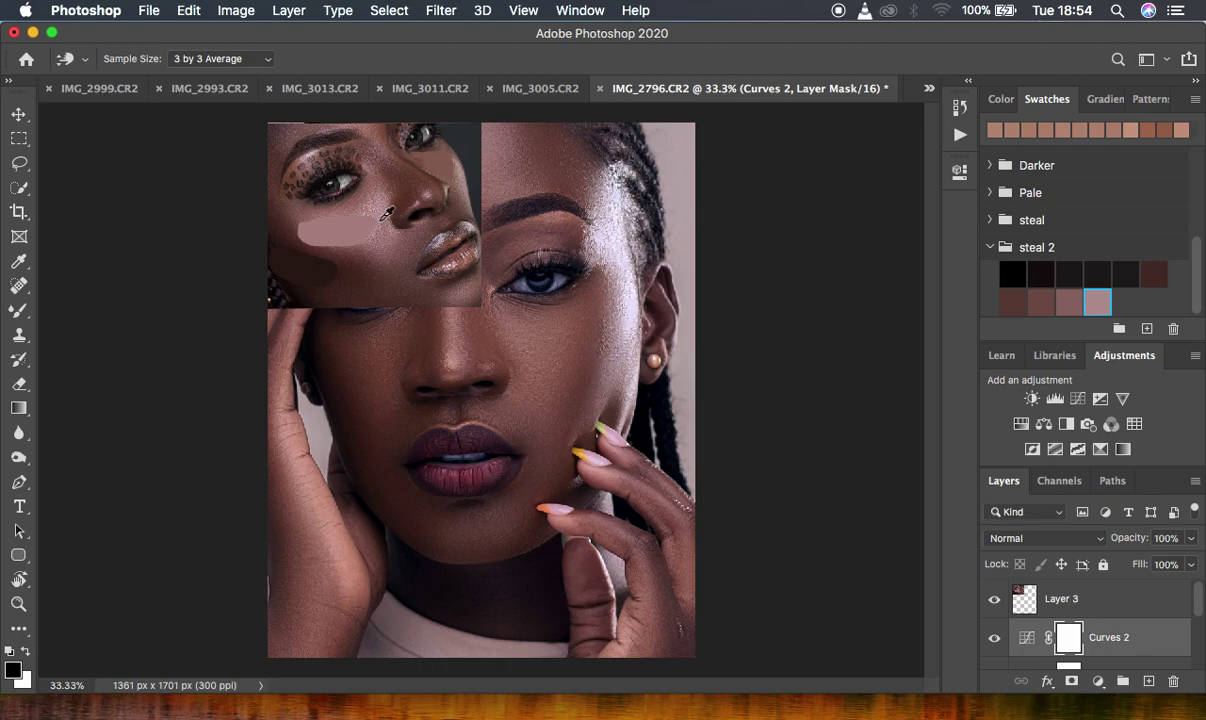
# Step: Add a Color Balance adjustment layer and shift the midtones slightly toward yellow, fine-tuning the magenta-green balance
pyautogui.click(1098, 682)
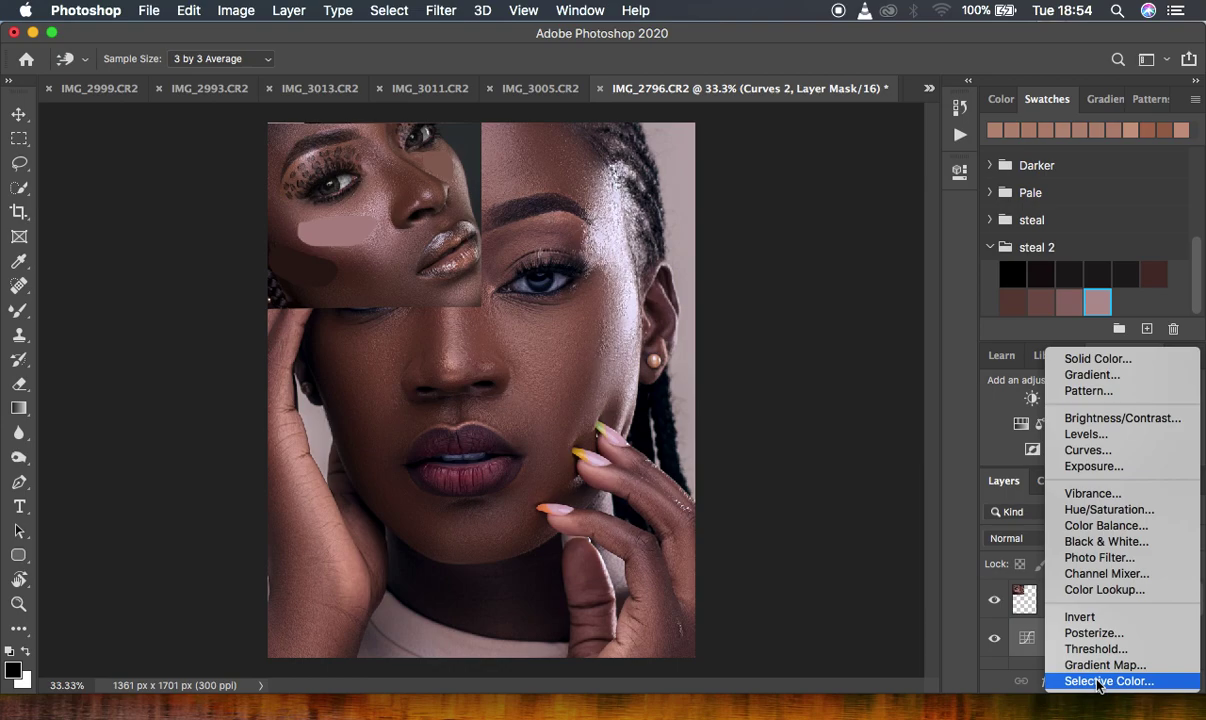
pyautogui.click(1106, 525)
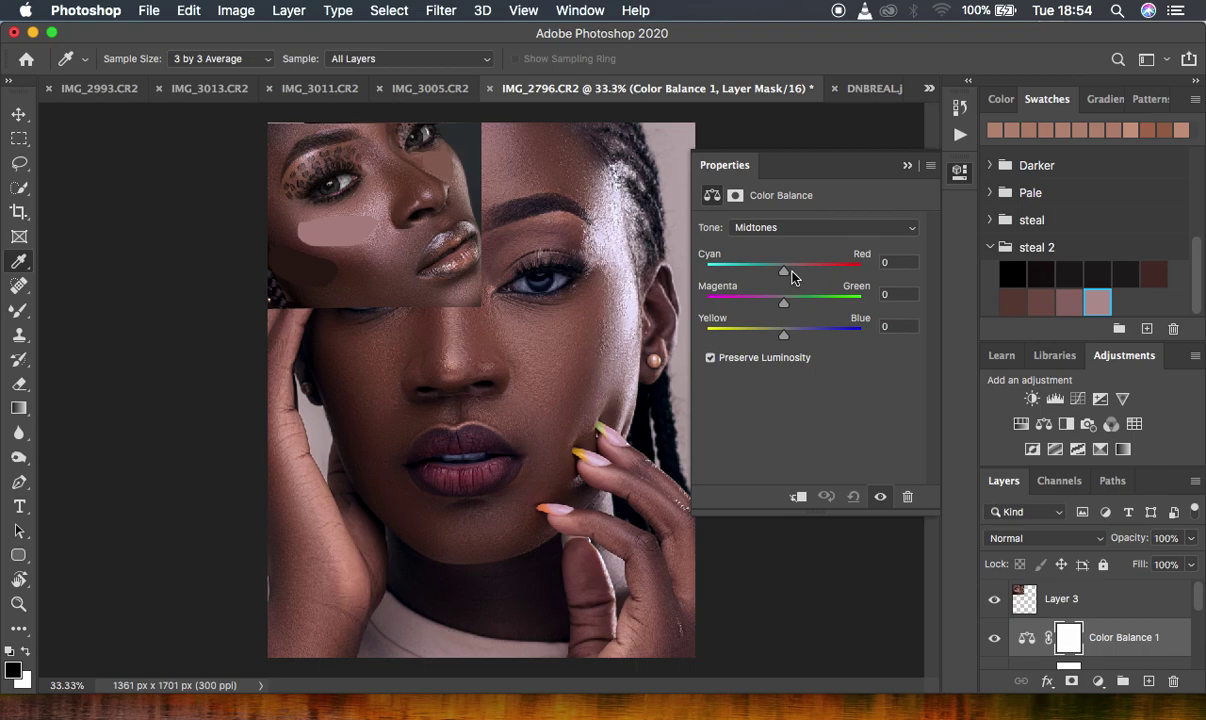
pyautogui.moveTo(783, 334); pyautogui.dragTo(782, 338)
pyautogui.moveTo(786, 305); pyautogui.dragTo(786, 305)
pyautogui.click(907, 165)
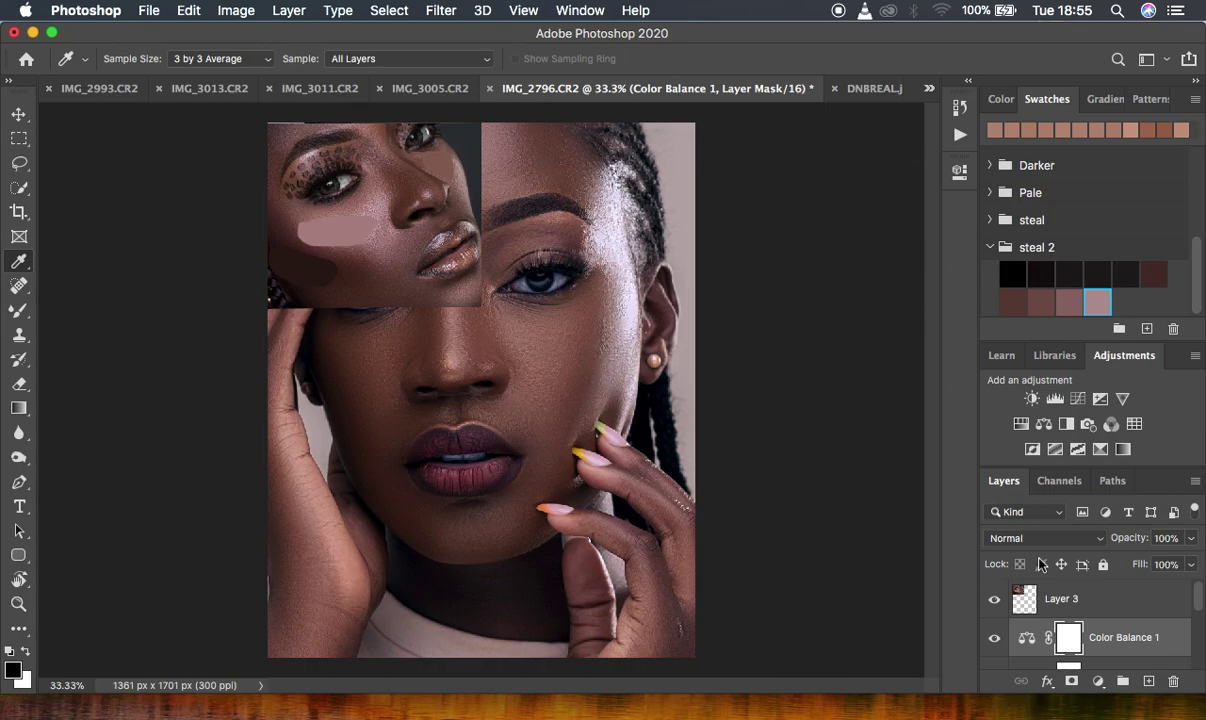
# Step: Add a Selective Color adjustment layer with Black at +1% and Yellow at +1% for the Blacks
pyautogui.click(1099, 683)
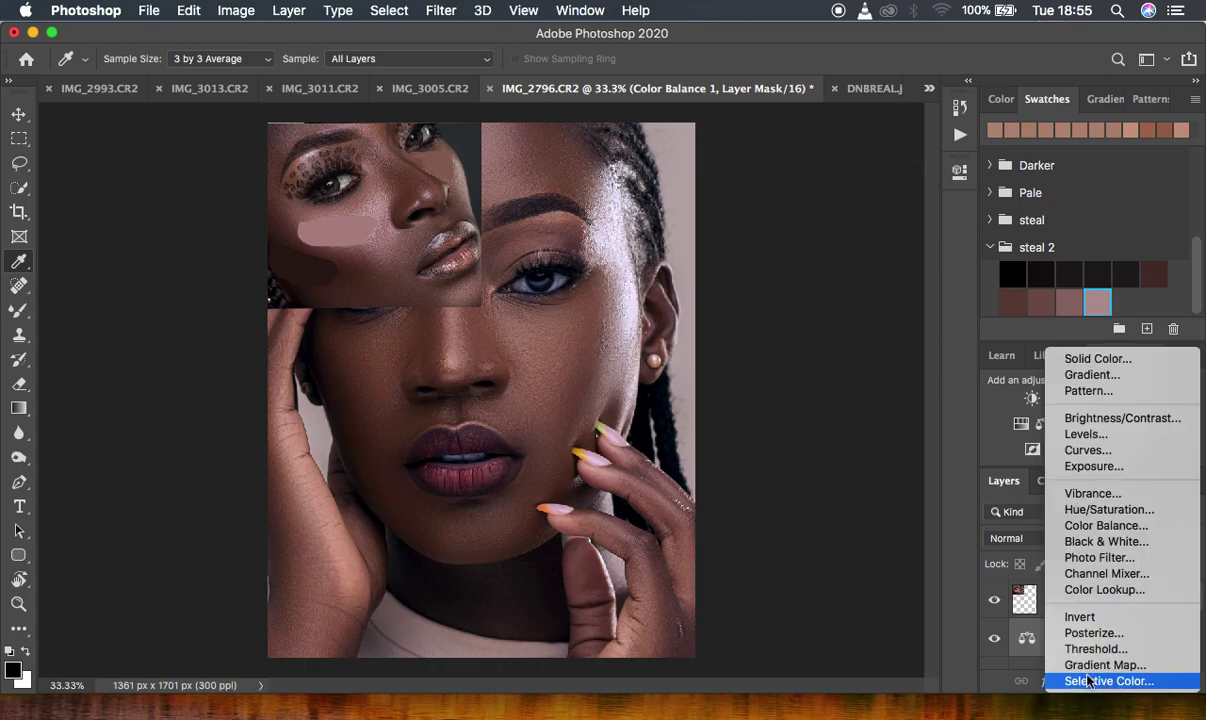
pyautogui.click(1105, 681)
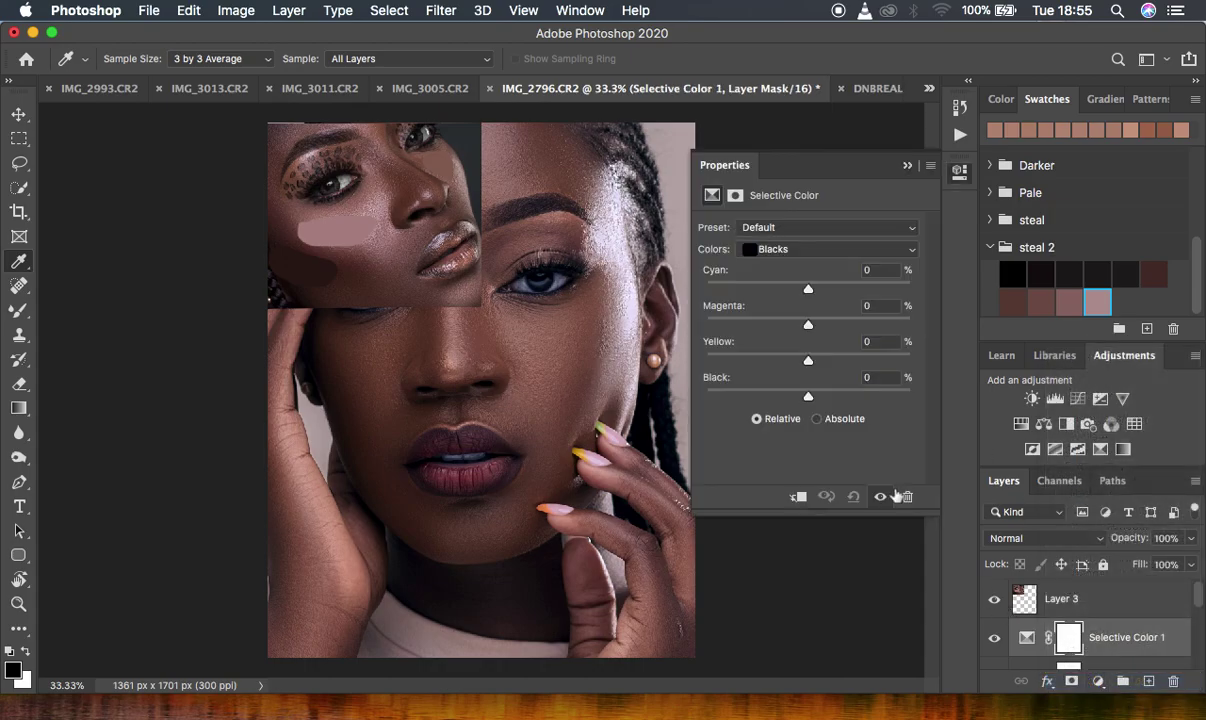
pyautogui.moveTo(811, 402); pyautogui.dragTo(811, 404)
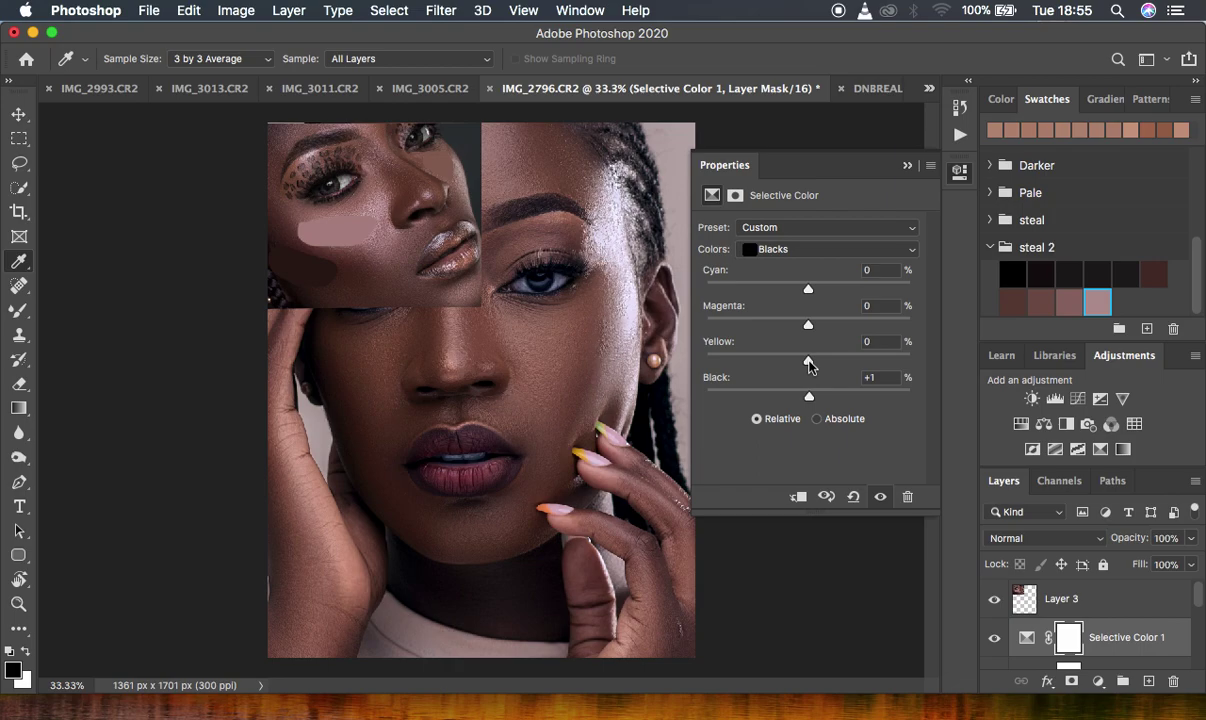
pyautogui.moveTo(808, 360); pyautogui.dragTo(811, 363)
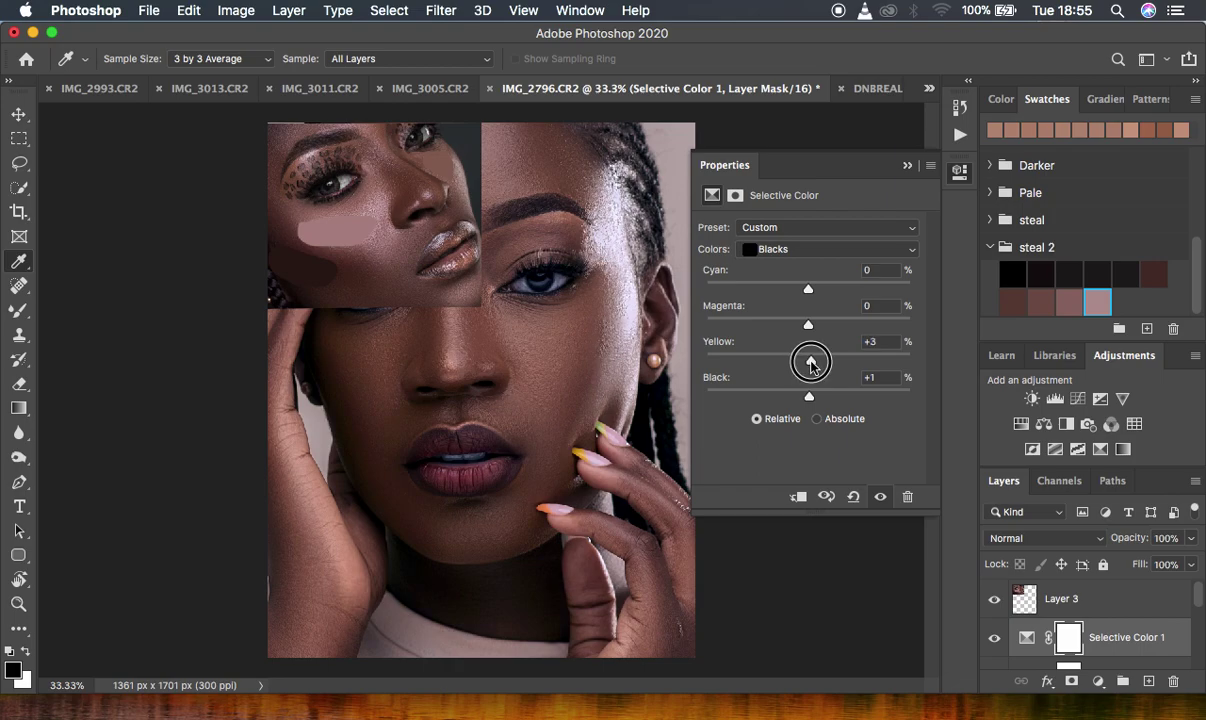
pyautogui.moveTo(811, 363); pyautogui.dragTo(810, 362)
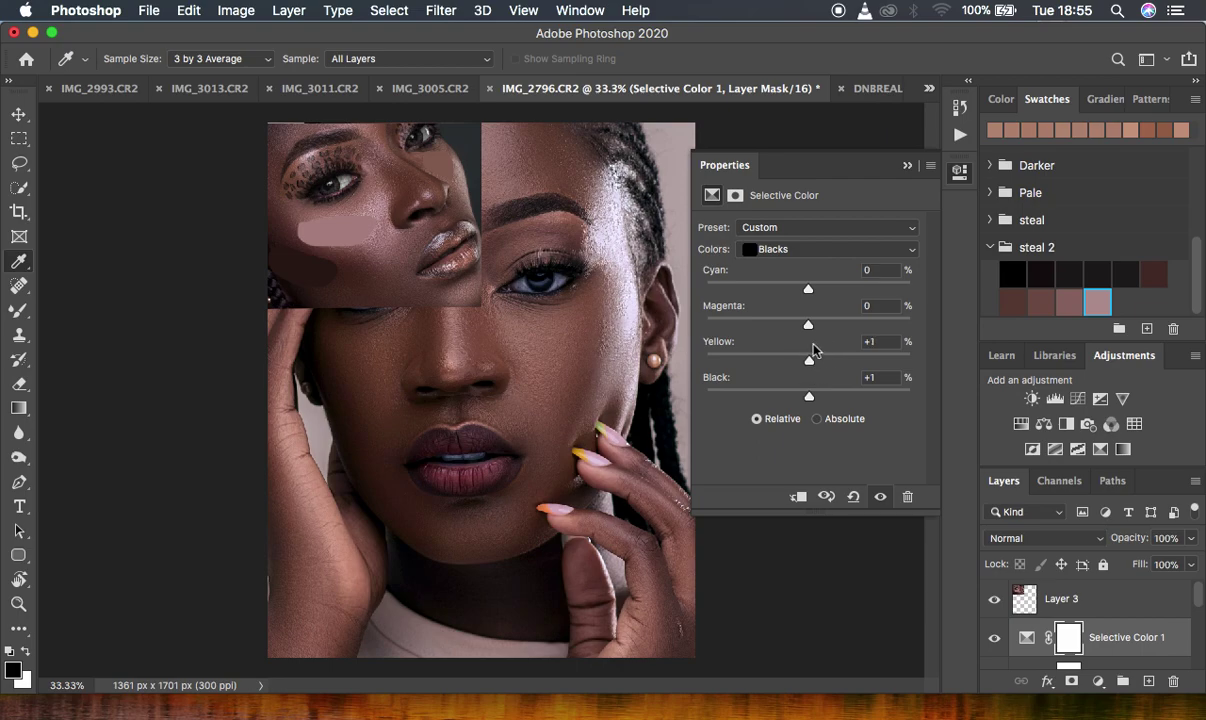
pyautogui.click(907, 167)
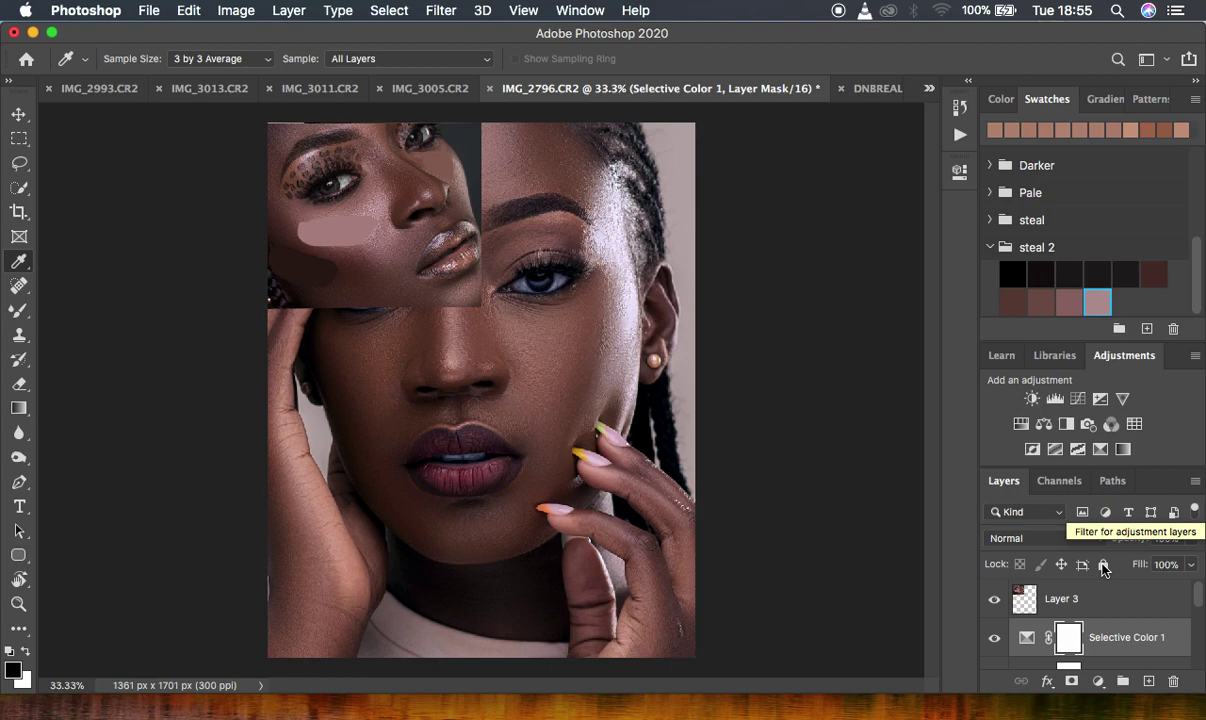
# Step: Compare the graded portrait with the original by repeatedly isolating the Background layer and restoring the others
pyautogui.scroll(-5, 1088, 640)
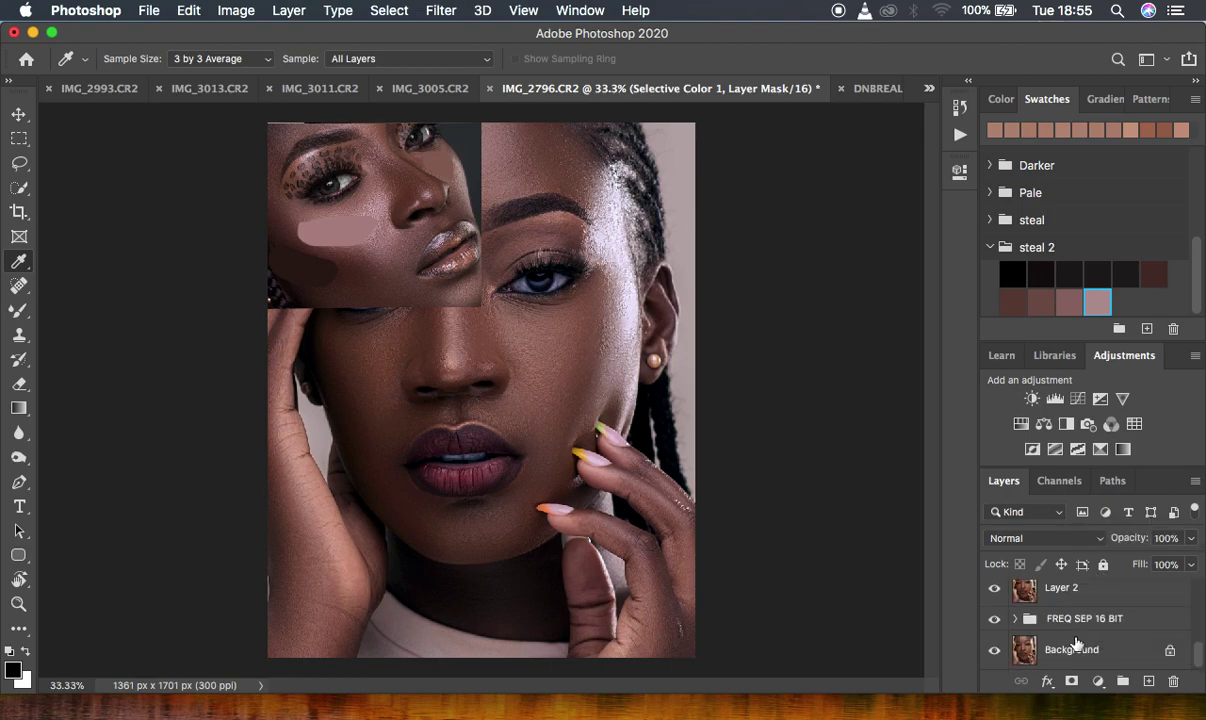
pyautogui.keyDown('alt'); pyautogui.click(995, 652); pyautogui.keyUp('alt')
pyautogui.keyDown('alt'); pyautogui.click(995, 652); pyautogui.keyUp('alt')
pyautogui.keyDown('alt'); pyautogui.click(995, 652); pyautogui.keyUp('alt')
pyautogui.keyDown('alt'); pyautogui.click(995, 652); pyautogui.keyUp('alt')
pyautogui.scroll(5, 995, 620)
# Step: Hide the pasted reference face on Layer 3 and compare the full graded portrait with the Background layer alone
pyautogui.click(993, 600)
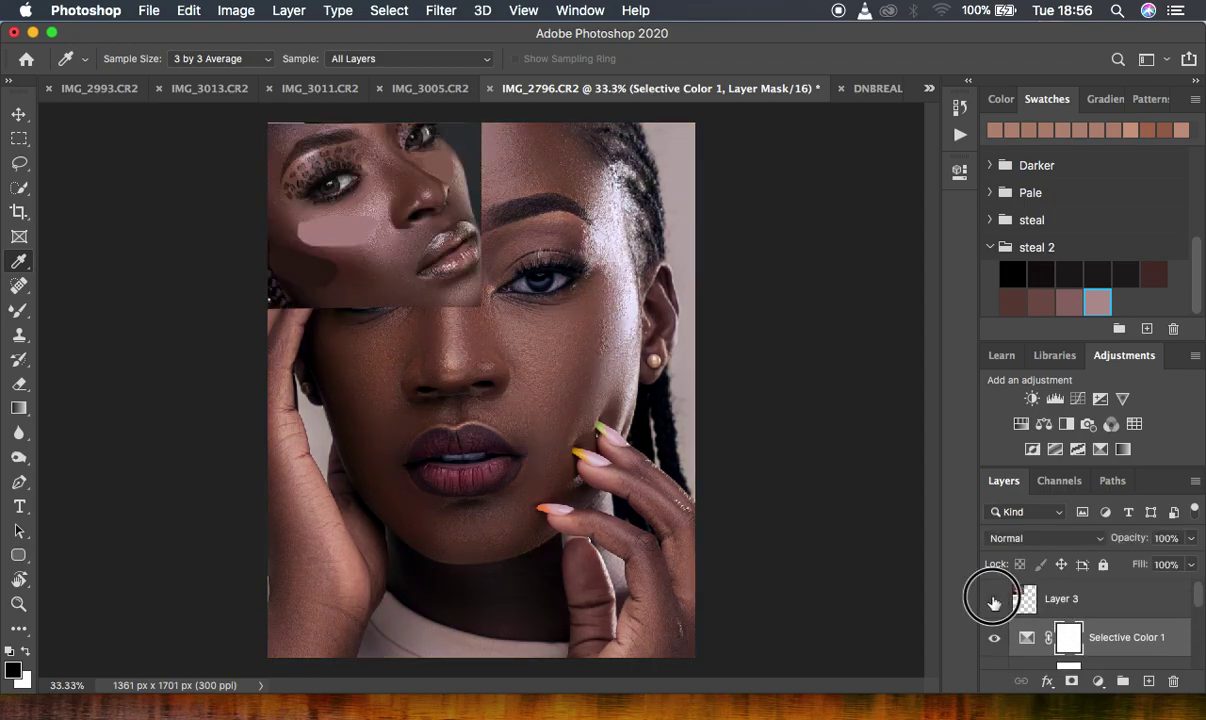
pyautogui.scroll(-5, 1042, 596)
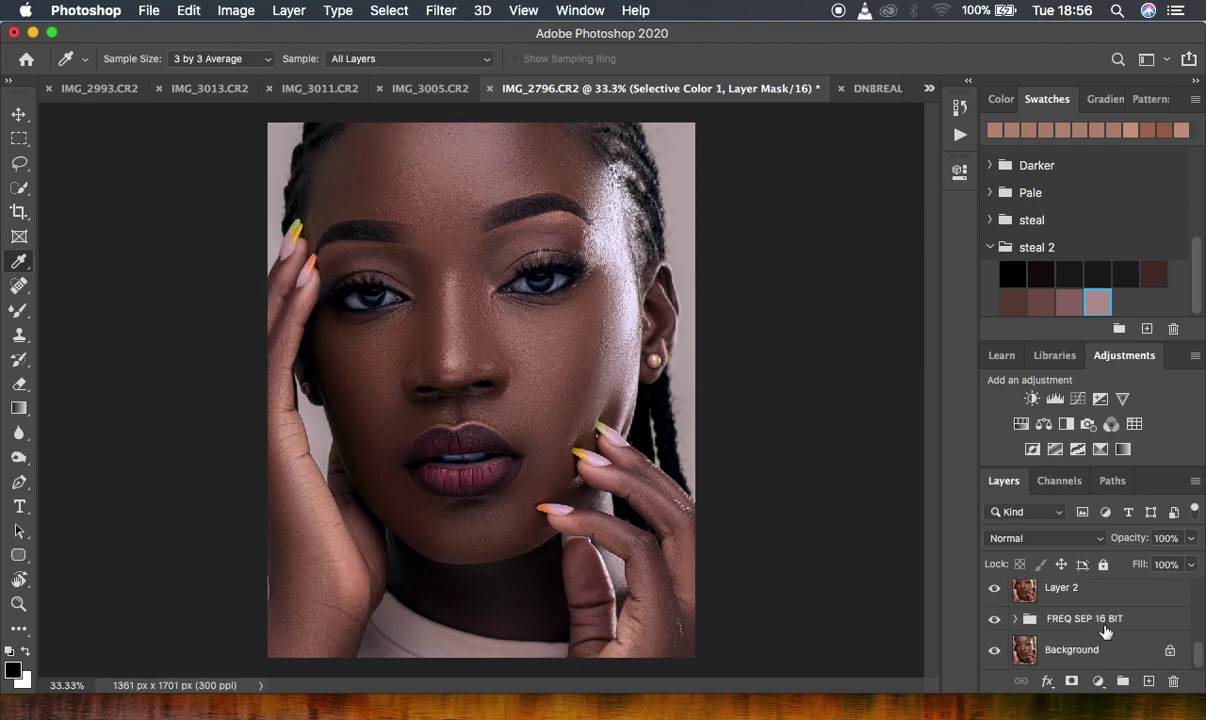
pyautogui.keyDown('alt'); pyautogui.click(995, 652); pyautogui.keyUp('alt')
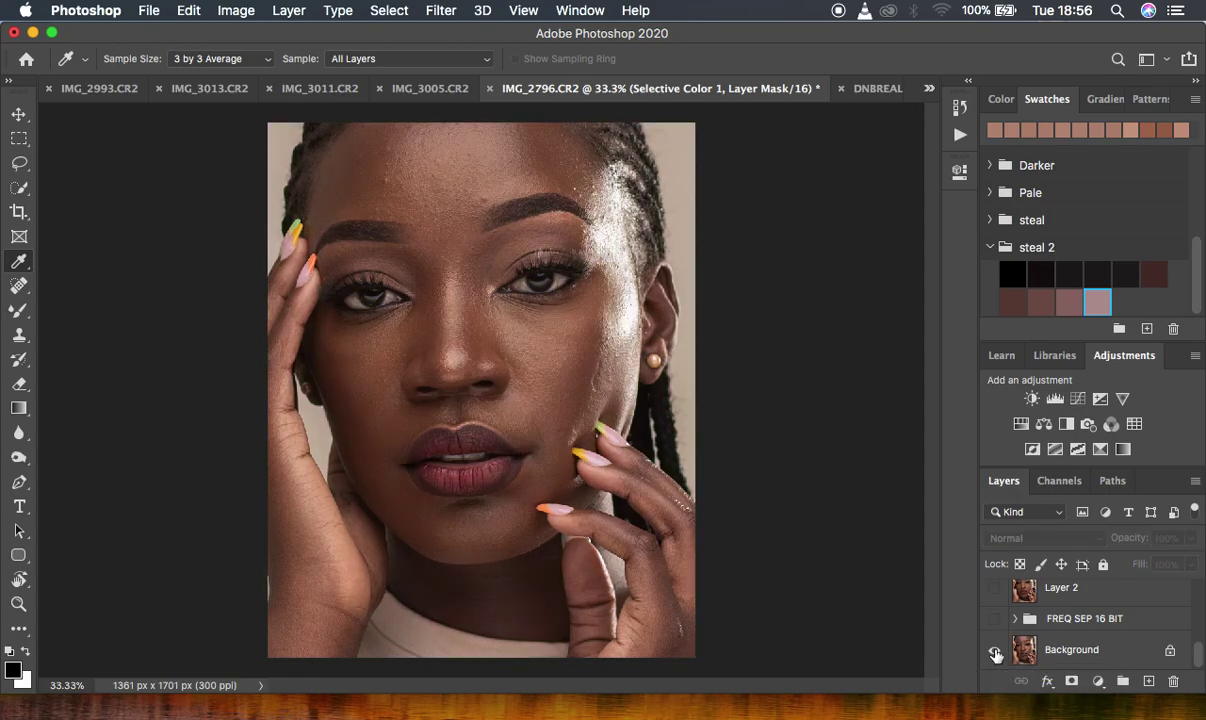
pyautogui.keyDown('alt'); pyautogui.click(995, 652); pyautogui.keyUp('alt')
pyautogui.keyDown('alt'); pyautogui.click(995, 652); pyautogui.keyUp('alt')
pyautogui.keyDown('alt'); pyautogui.click(995, 653); pyautogui.keyUp('alt')
pyautogui.keyDown('alt'); pyautogui.click(995, 653); pyautogui.keyUp('alt')
pyautogui.keyDown('alt'); pyautogui.click(995, 653); pyautogui.keyUp('alt')
pyautogui.keyDown('alt'); pyautogui.click(995, 653); pyautogui.keyUp('alt')
pyautogui.keyDown('alt'); pyautogui.click(995, 653); pyautogui.keyUp('alt')
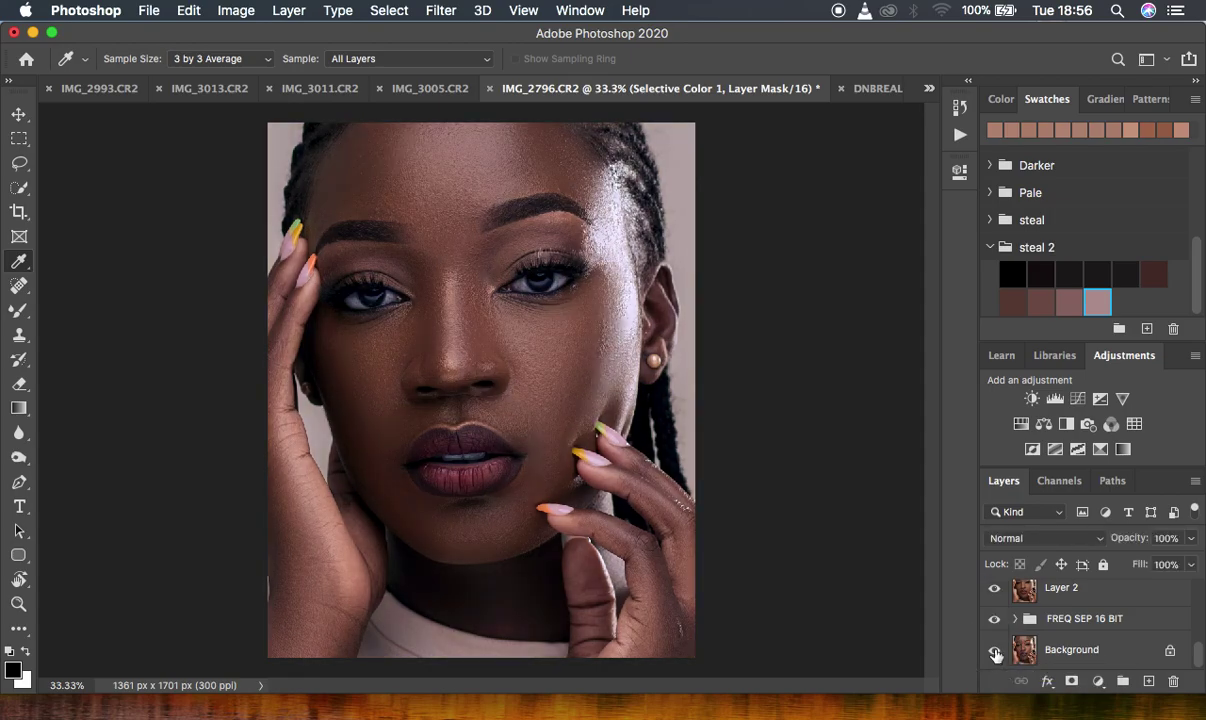